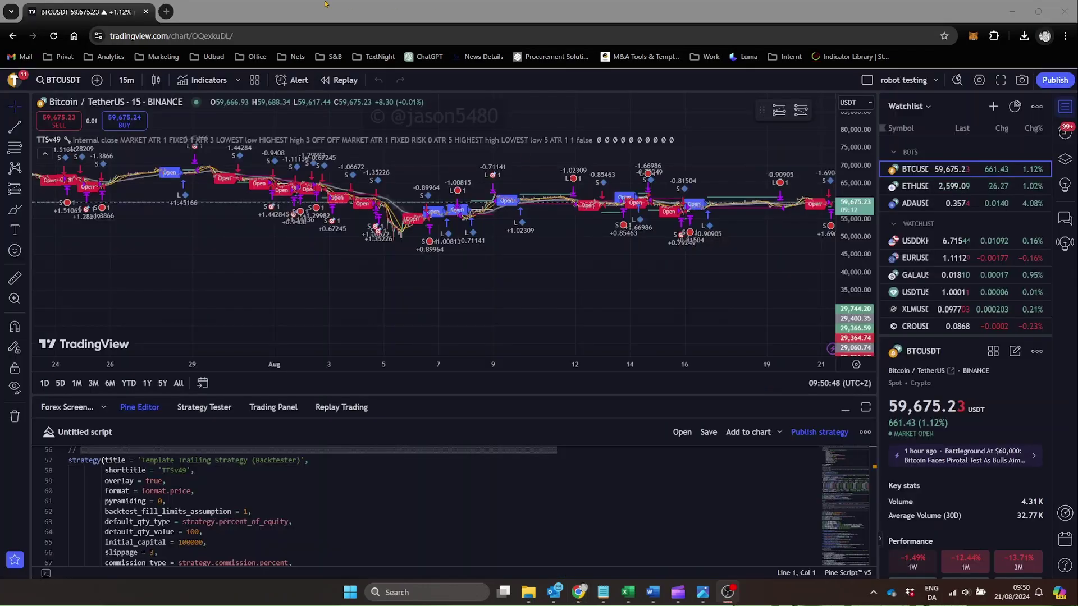
# Scroll down to Tickerly's plans and start the free trial of the $29 Level 3 plan.
pyautogui.click(278, 7)
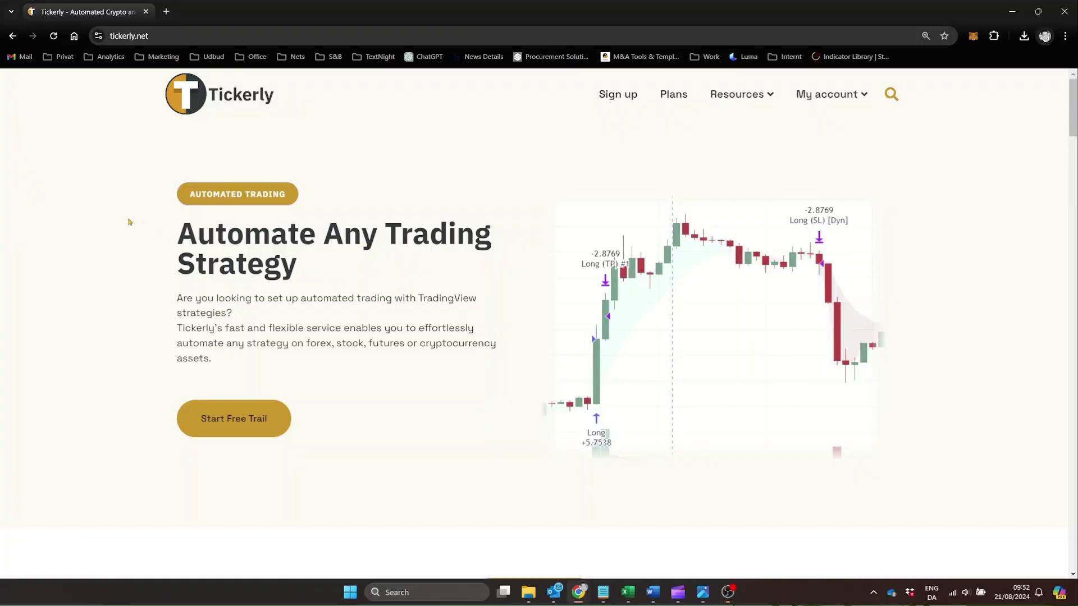
pyautogui.scroll(-15, 129, 221)
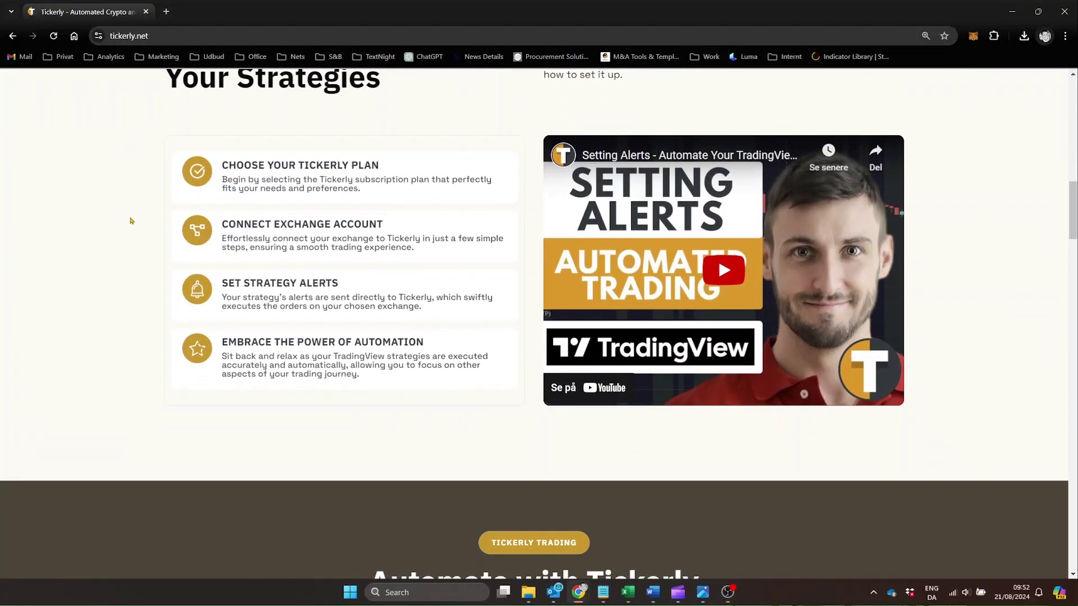
pyautogui.scroll(-17, 131, 221)
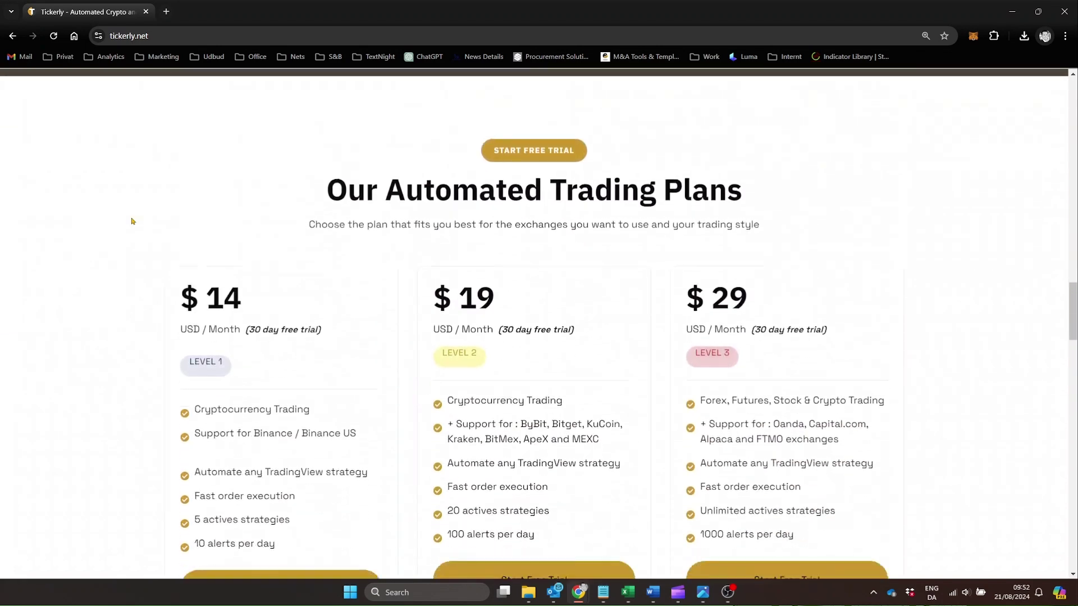
pyautogui.scroll(-1, 132, 221)
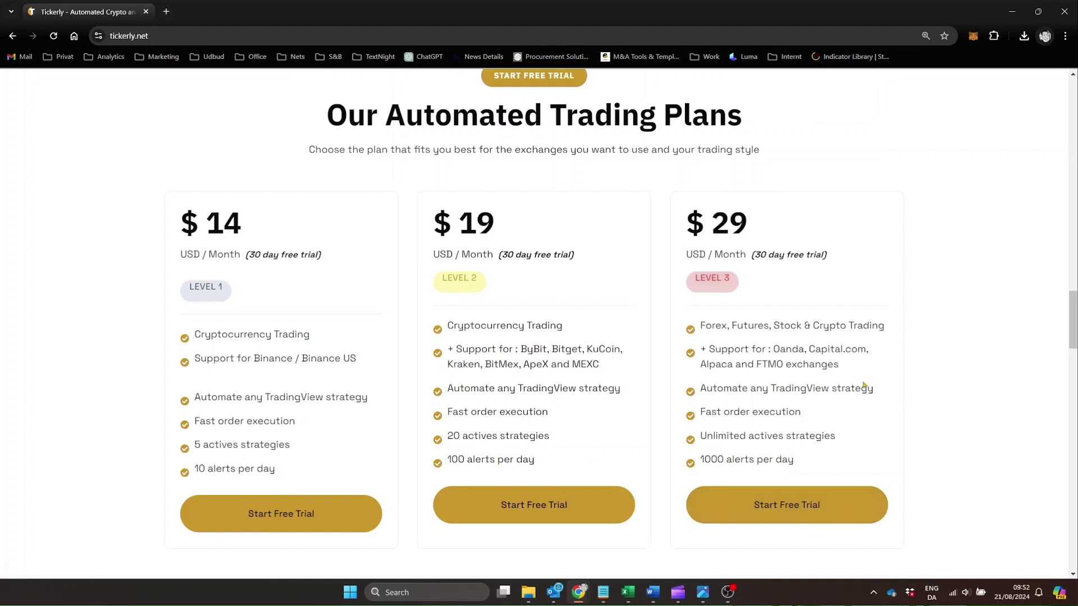
pyautogui.click(812, 506)
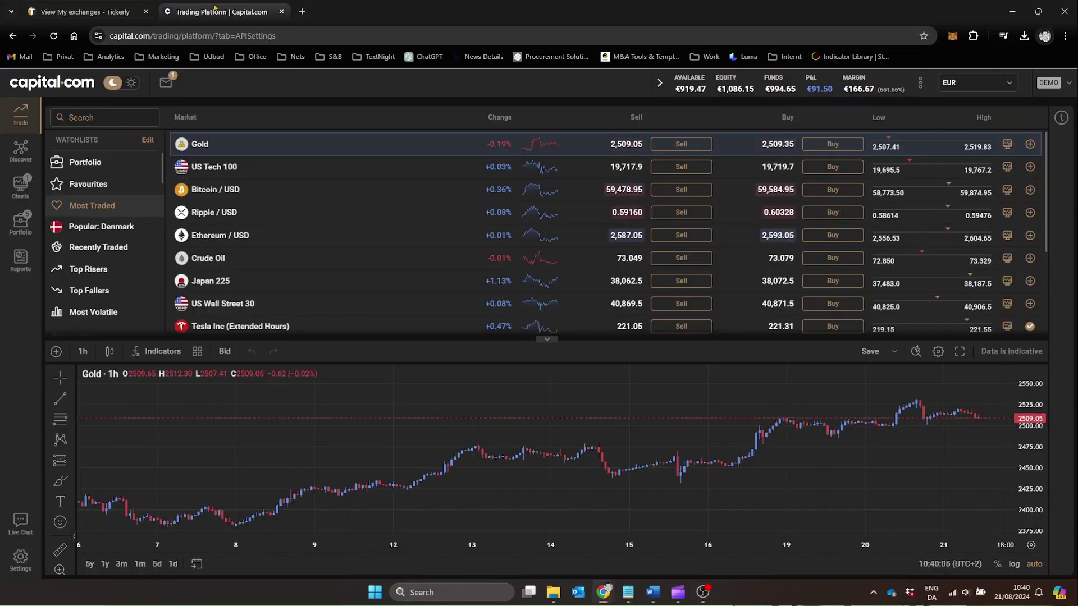
# Generate a Capital.com API key labelled 'New tickerly connection' with a custom password, entering the 2FA code.
pyautogui.click(23, 565)
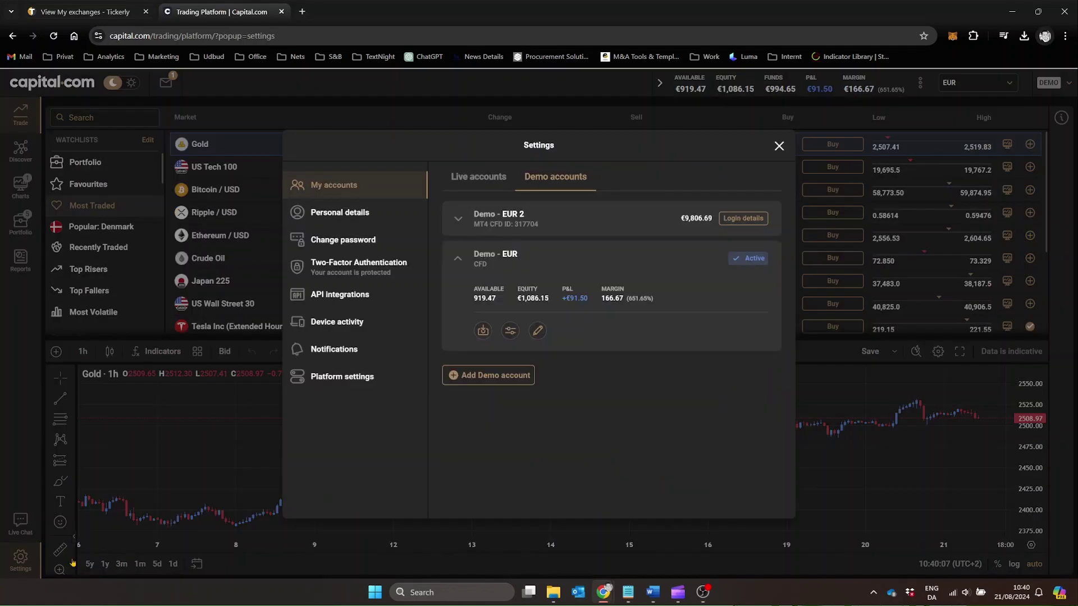
pyautogui.click(341, 300)
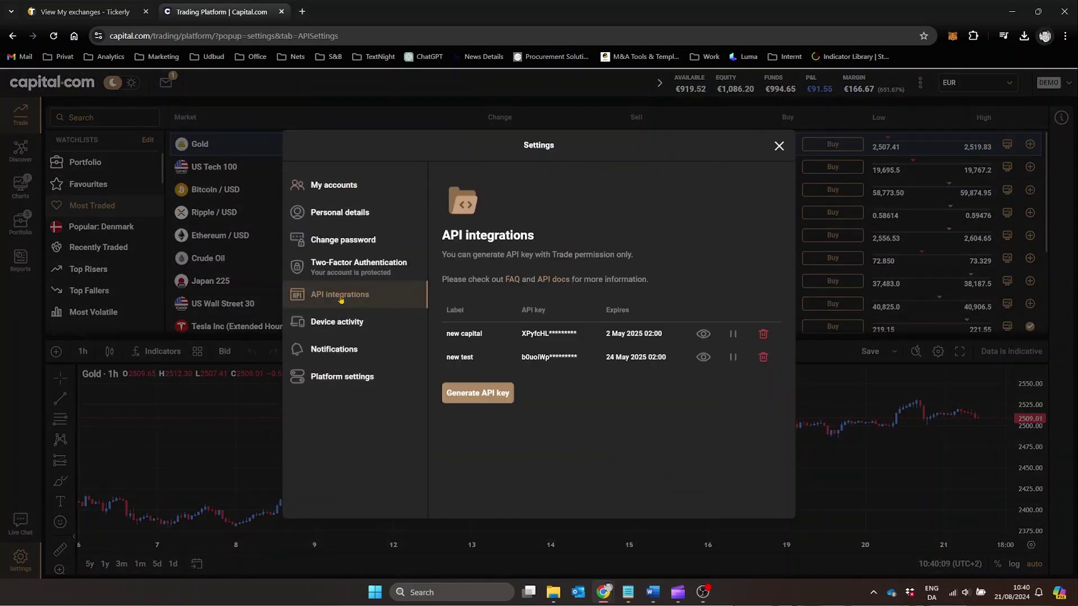
pyautogui.click(478, 393)
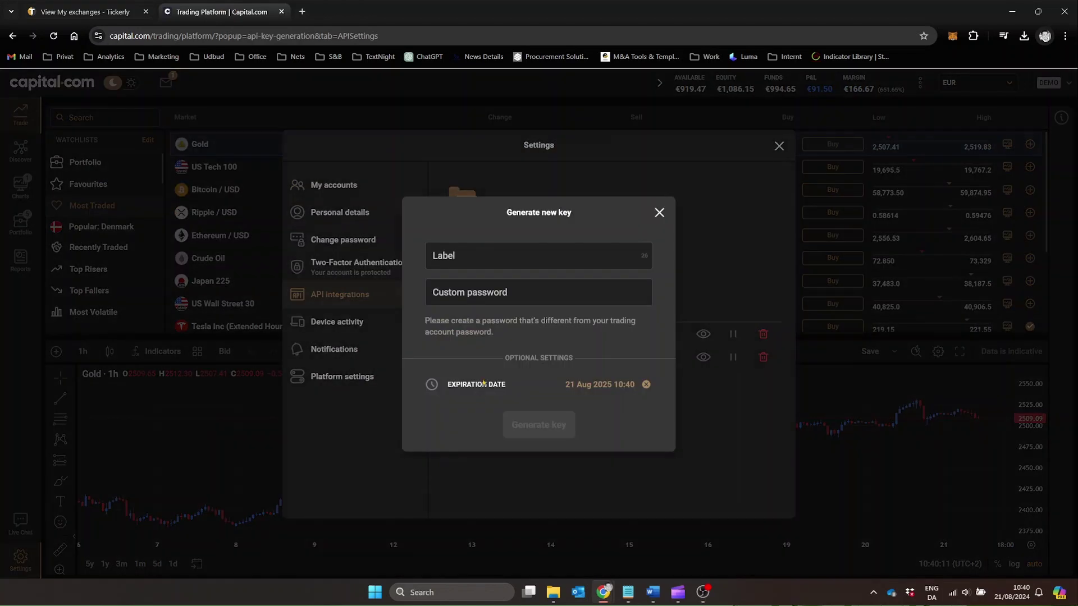
pyautogui.click(470, 259)
pyautogui.write('Ne')
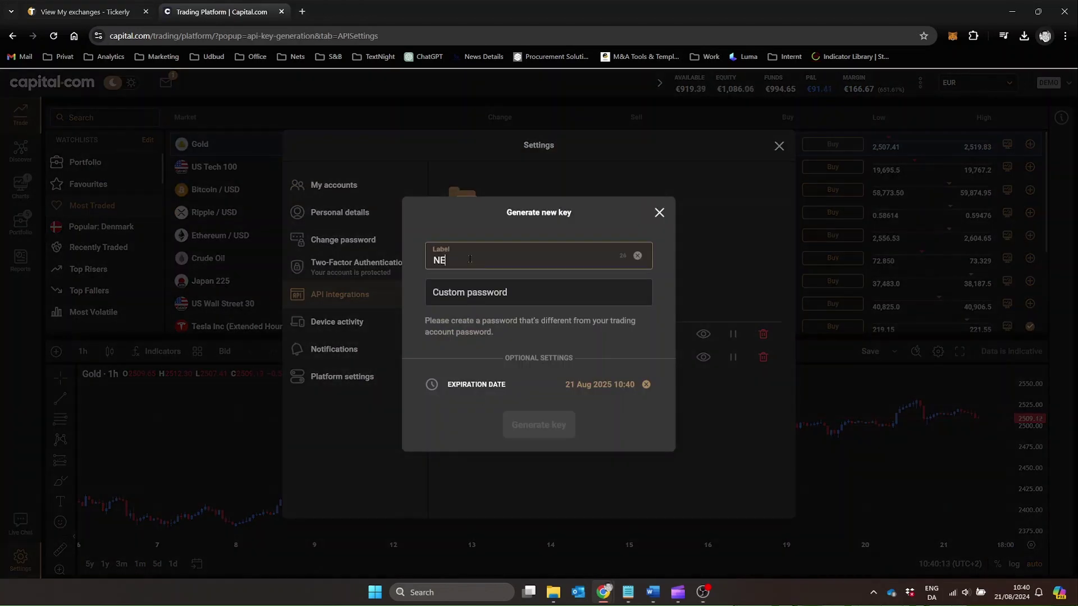
pyautogui.write('w tickerly connection')
pyautogui.press('Tab')
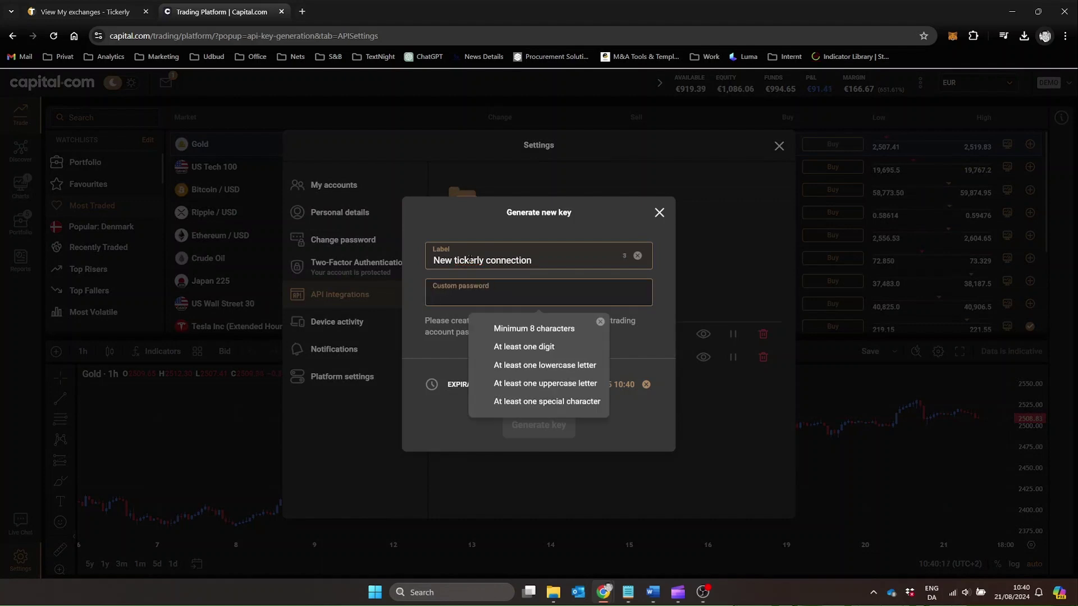
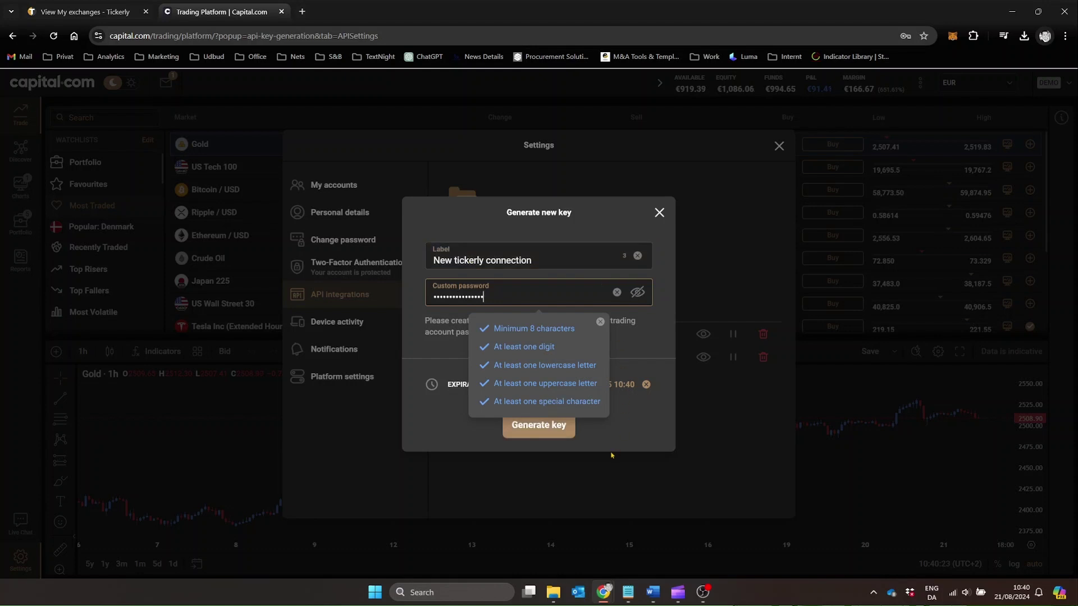
pyautogui.click(555, 426)
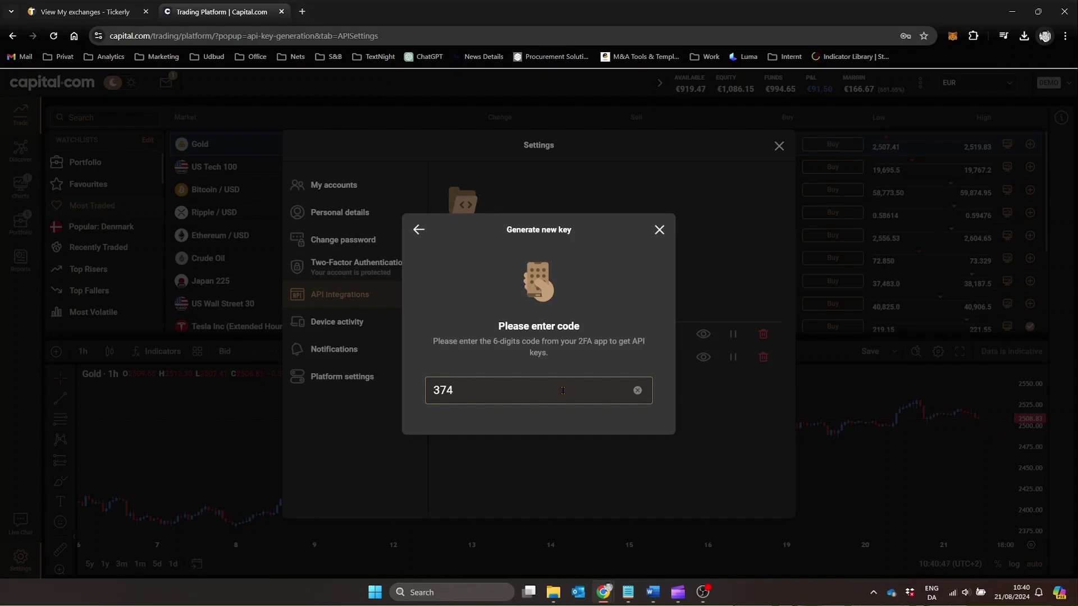
# Copy the newly generated API key and paste it into Notepad.
pyautogui.click(641, 326)
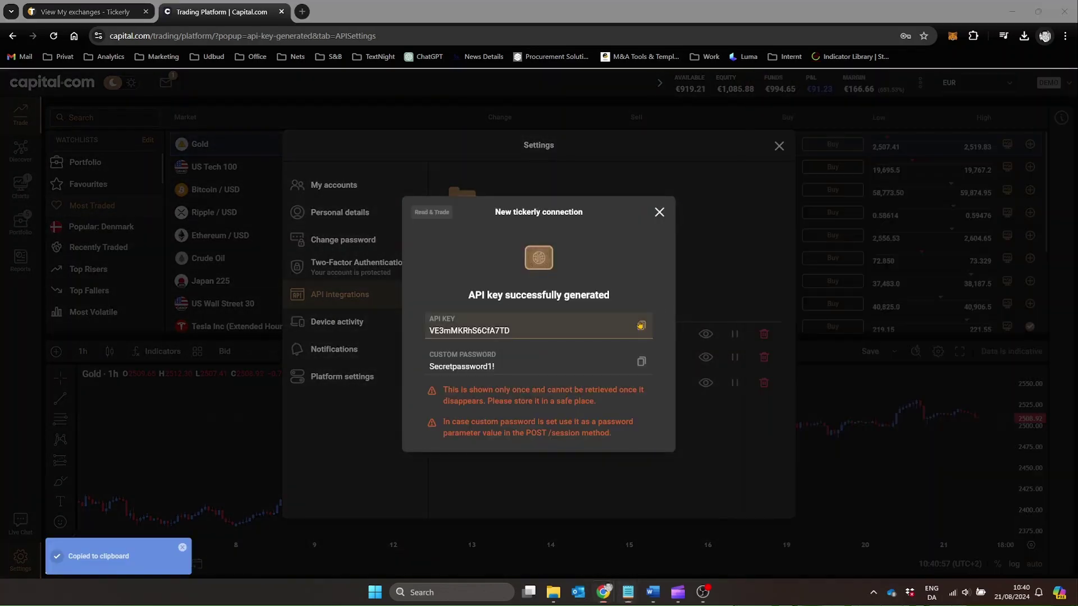
pyautogui.hotkey('alt', 'Tab')
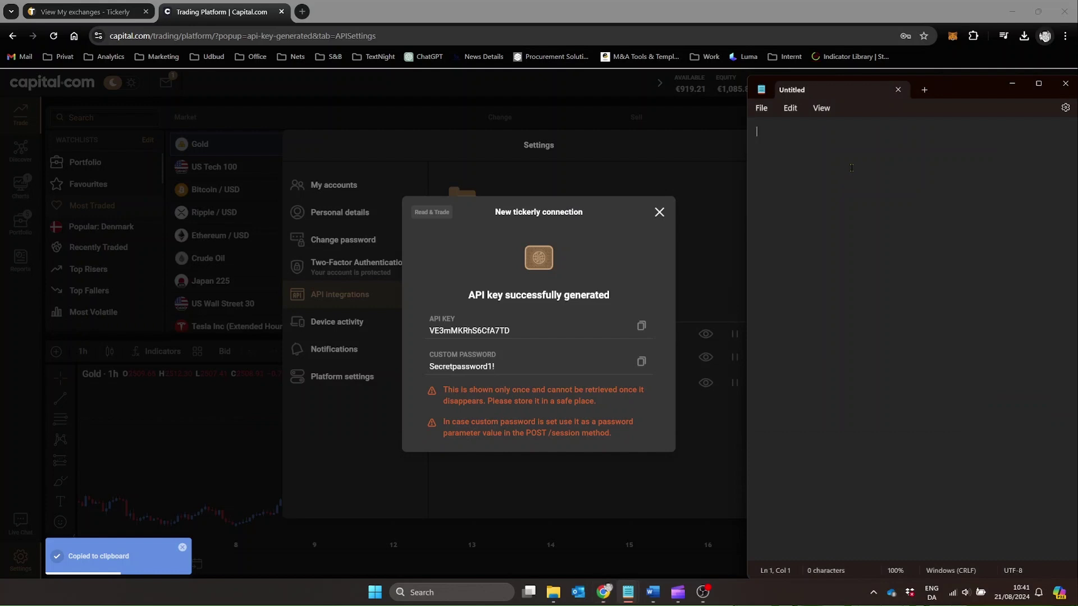
pyautogui.rightClick(823, 137)
pyautogui.click(840, 221)
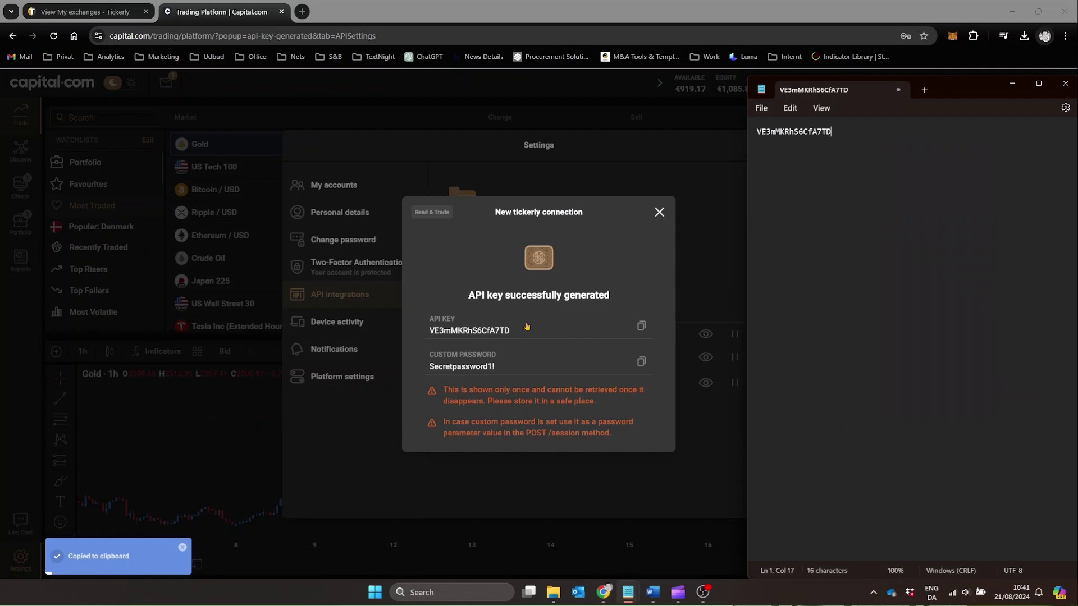
# Paste the custom password into Notepad below the key, then close Capital.com's key dialog and settings.
pyautogui.click(641, 361)
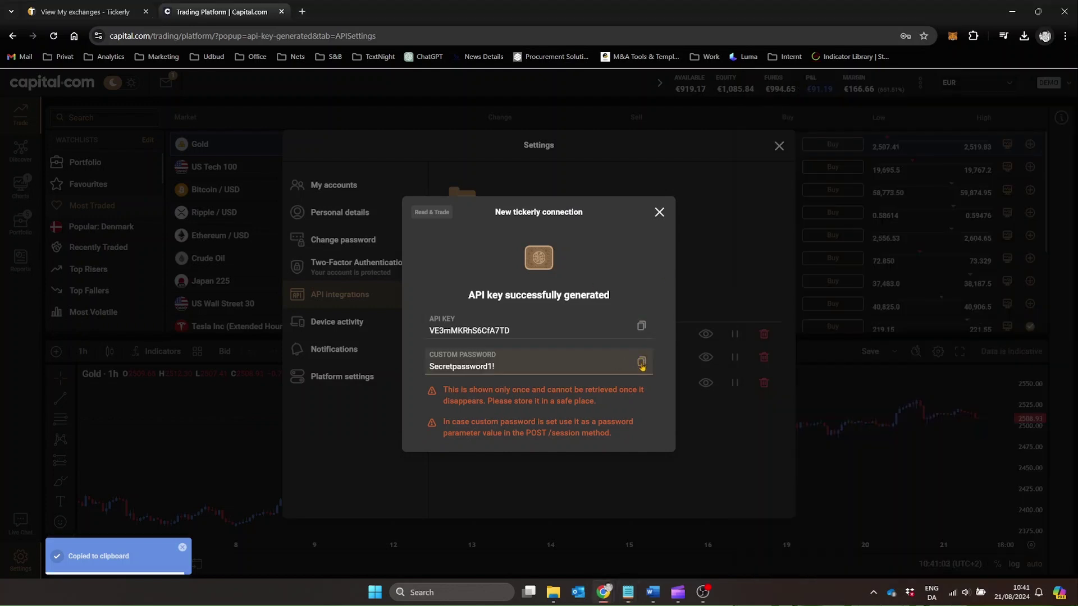
pyautogui.hotkey('alt', 'Tab')
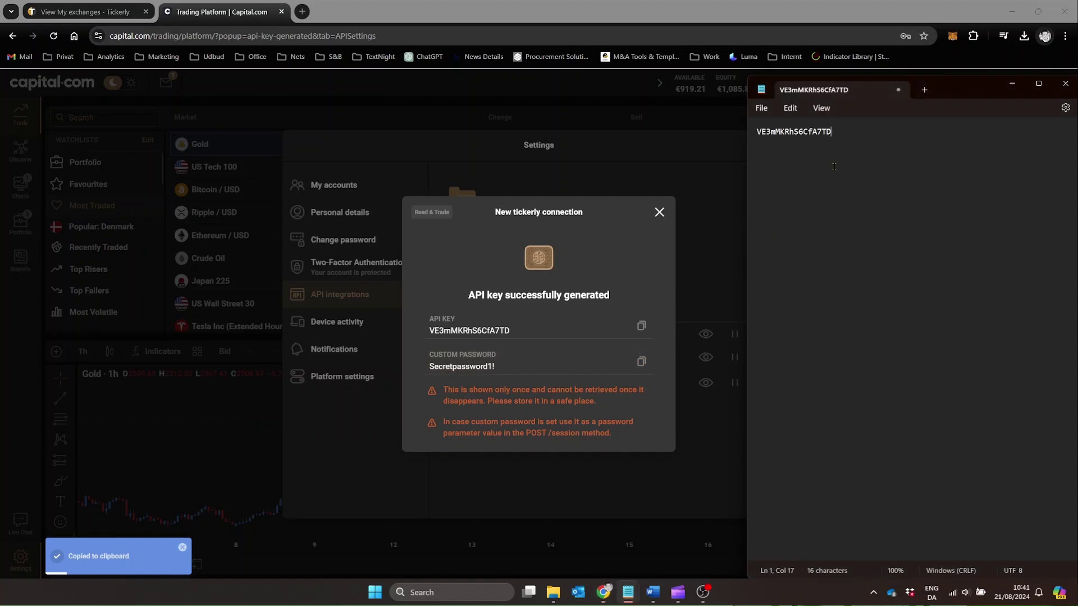
pyautogui.press('Return')
pyautogui.press('Return')
pyautogui.rightClick(828, 163)
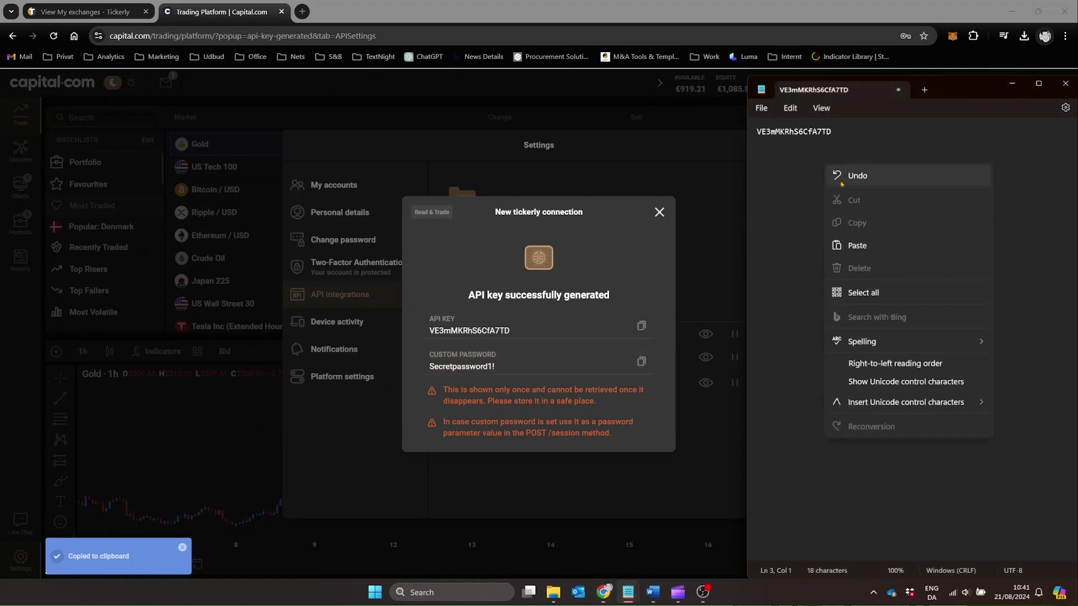
pyautogui.click(857, 243)
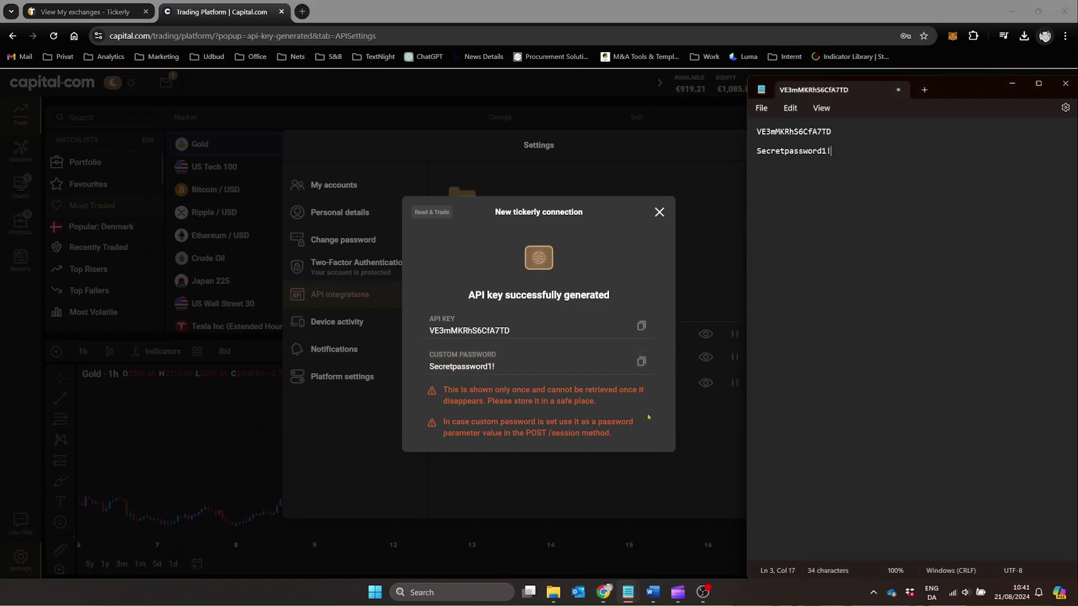
pyautogui.click(704, 475)
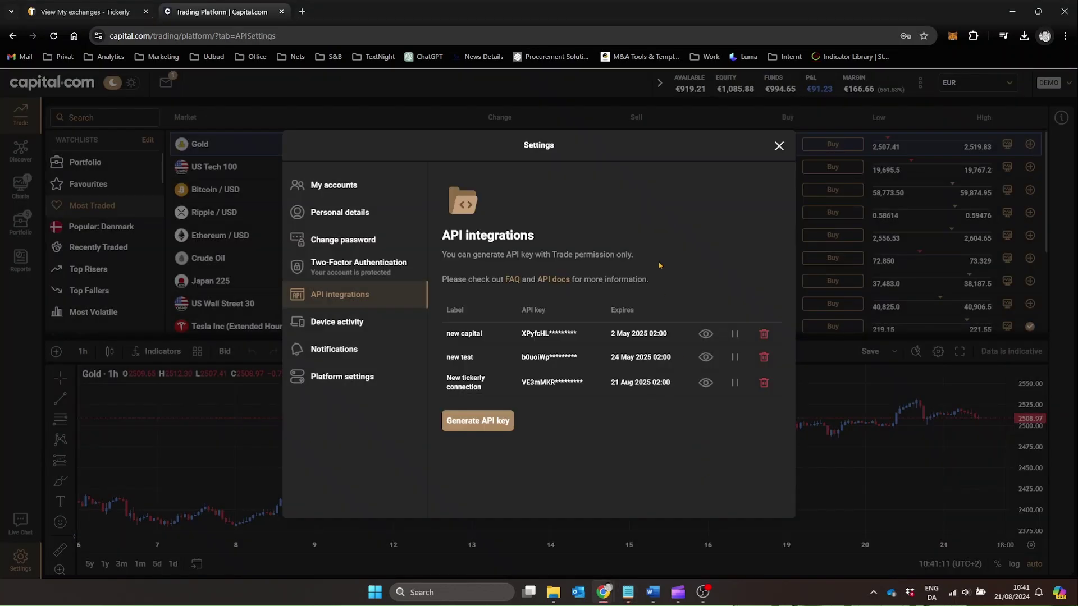
pyautogui.click(779, 146)
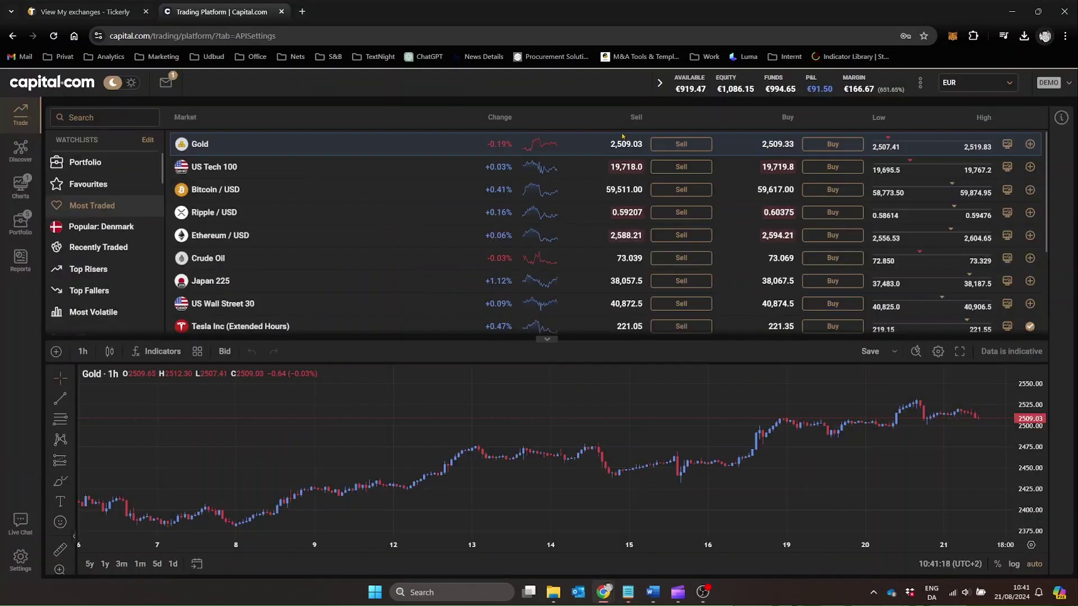
# Start a new Tickerly exchange connection for Capital.com named 'My test account'.
pyautogui.click(47, 5)
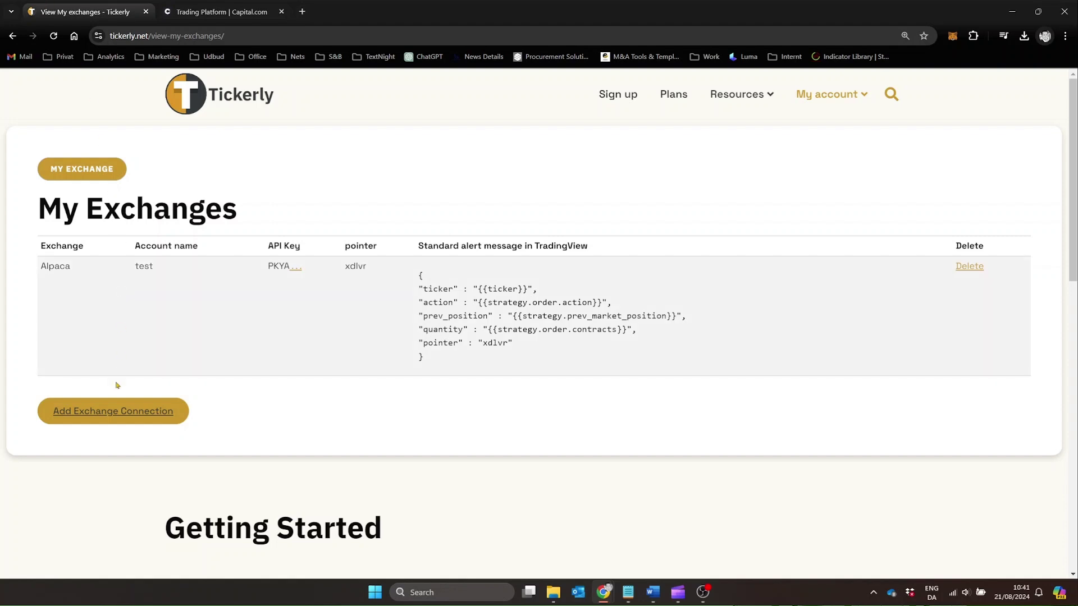
pyautogui.click(125, 418)
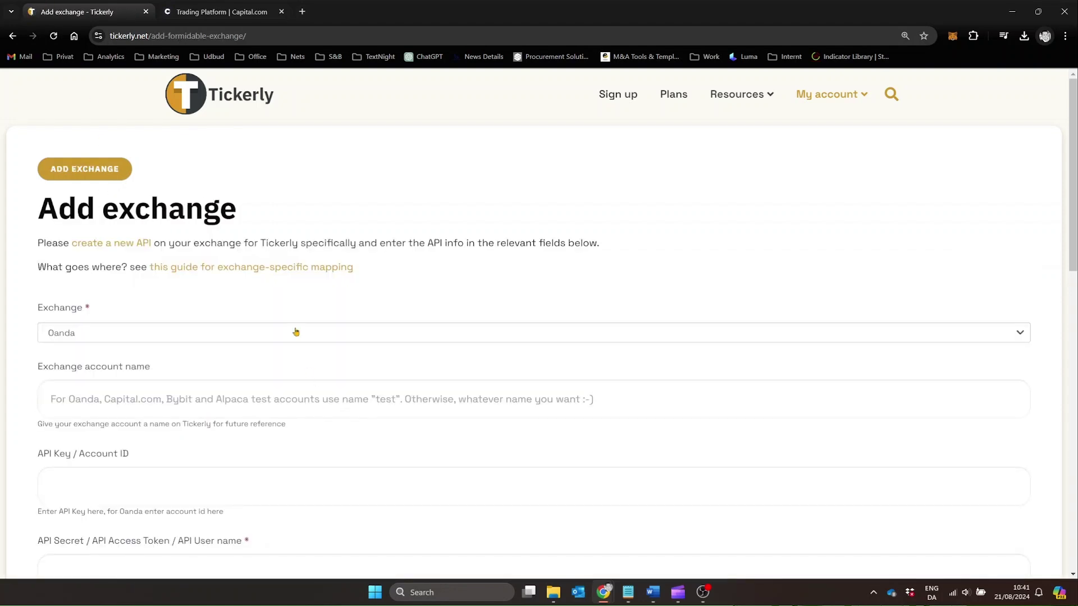
pyautogui.click(295, 333)
pyautogui.click(146, 418)
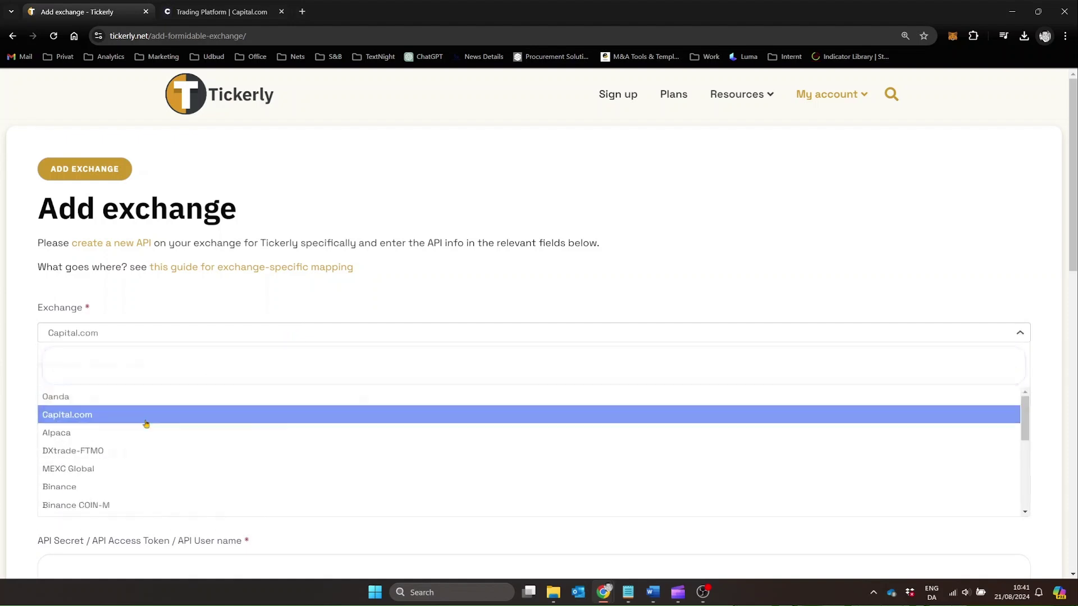
pyautogui.click(176, 400)
pyautogui.write('My test')
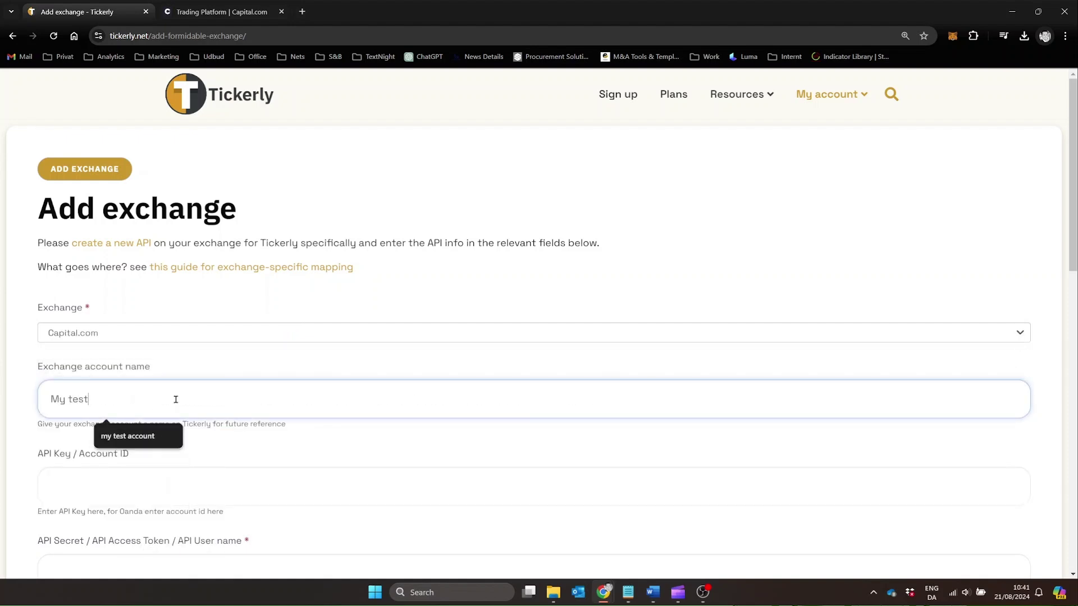
pyautogui.write(' account')
# Copy the API key from Notepad into the connection's API Key field.
pyautogui.scroll(-4, 271, 406)
pyautogui.click(228, 248)
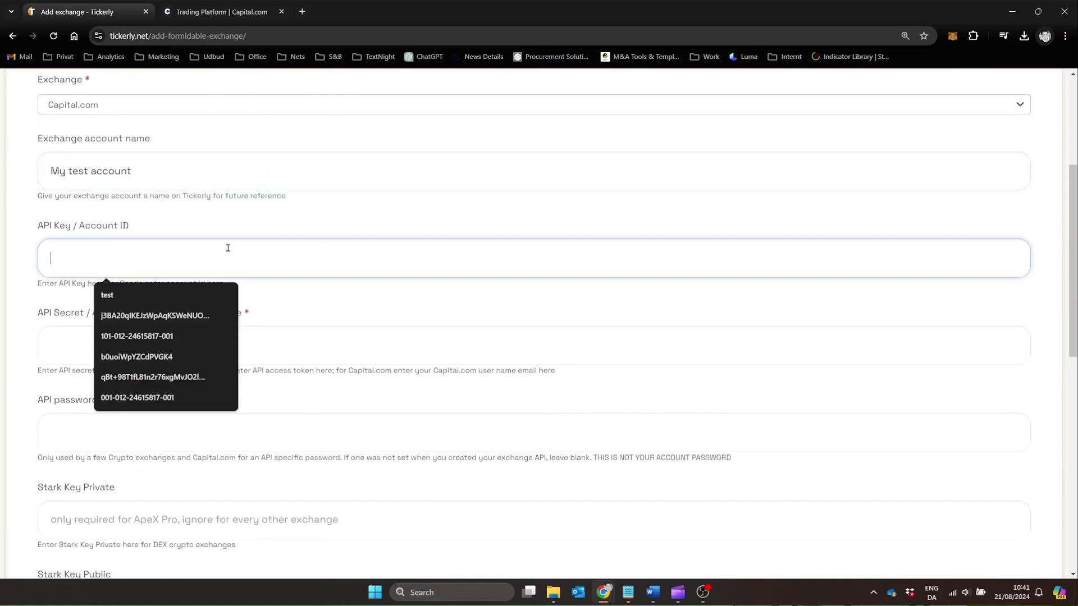
pyautogui.click(628, 592)
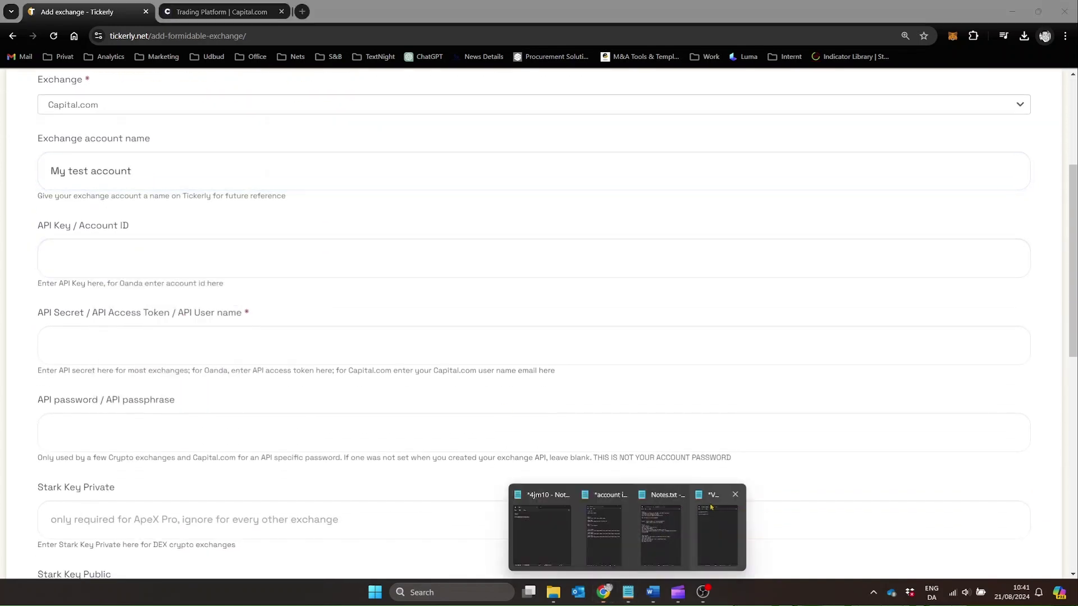
pyautogui.click(718, 527)
pyautogui.moveTo(844, 130); pyautogui.dragTo(740, 133)
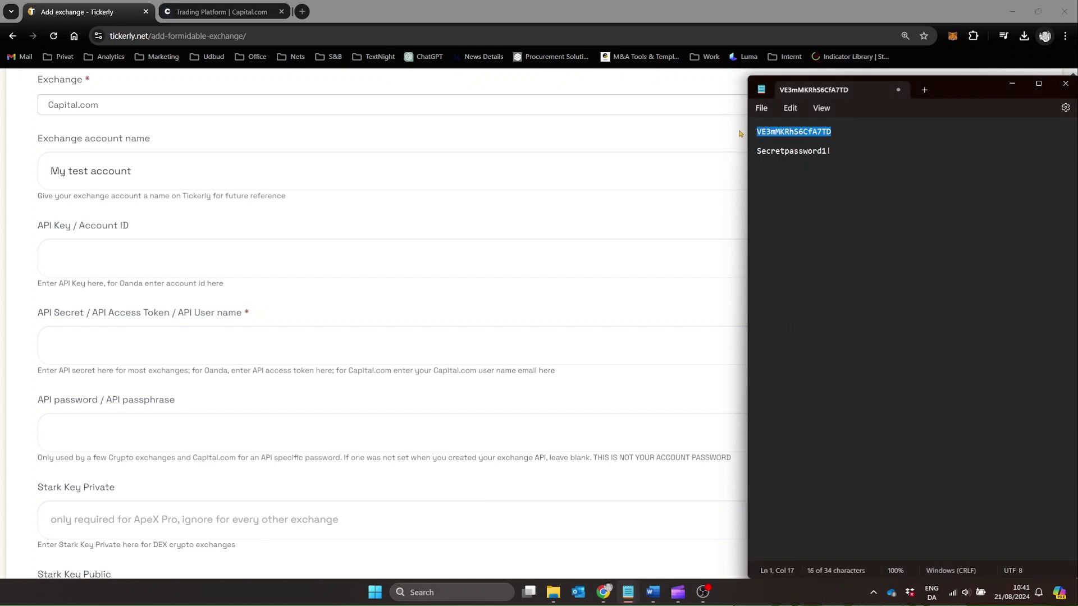
pyautogui.rightClick(778, 134)
pyautogui.click(786, 186)
pyautogui.rightClick(142, 257)
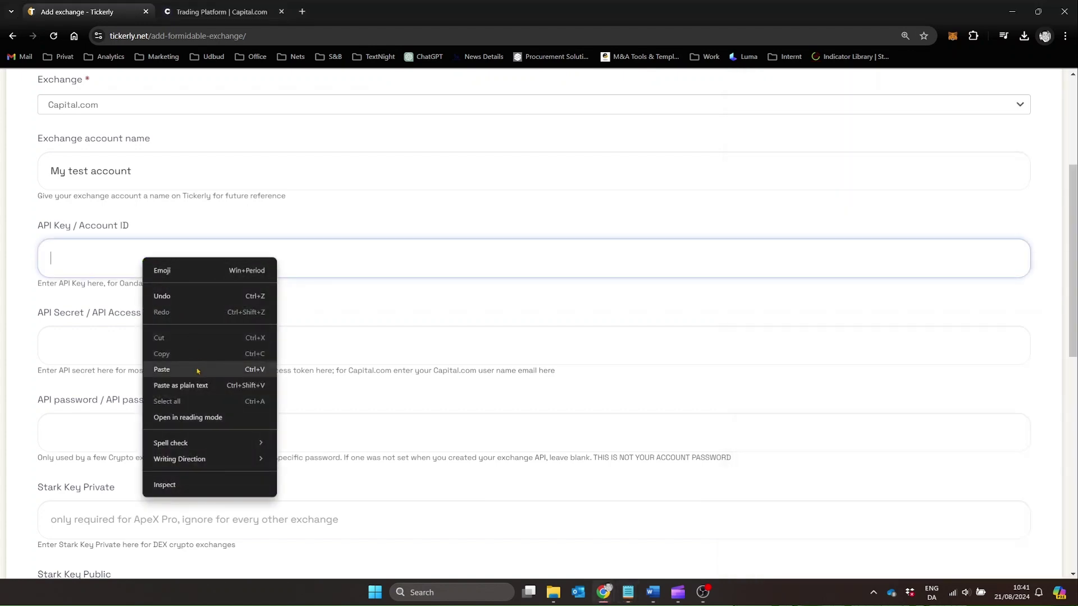
pyautogui.click(198, 368)
# Enter the account e-mail as API user name, paste the password from Notepad, and submit the connection.
pyautogui.click(181, 343)
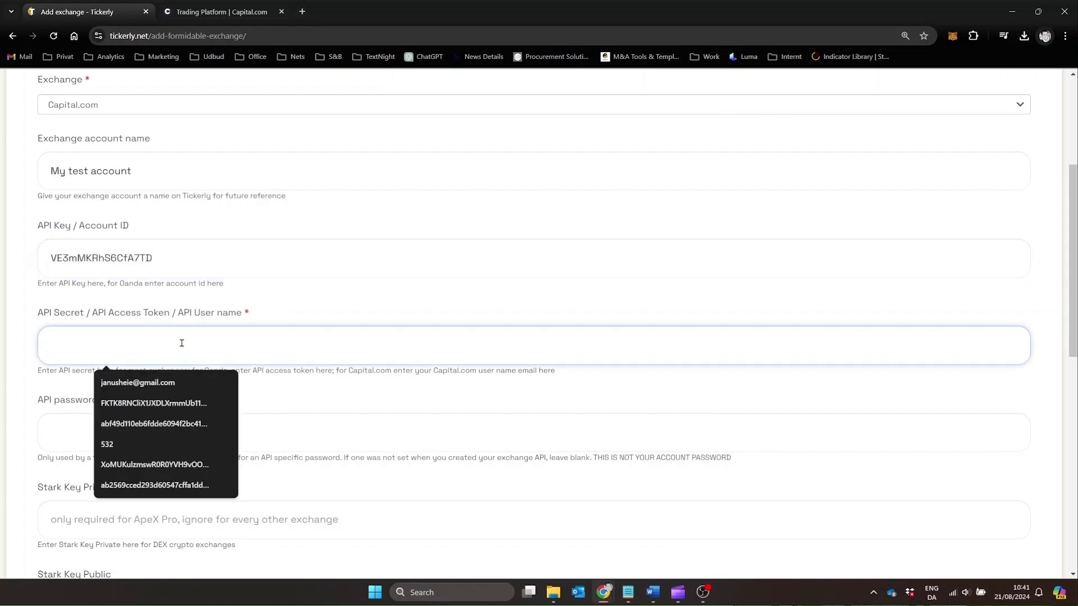
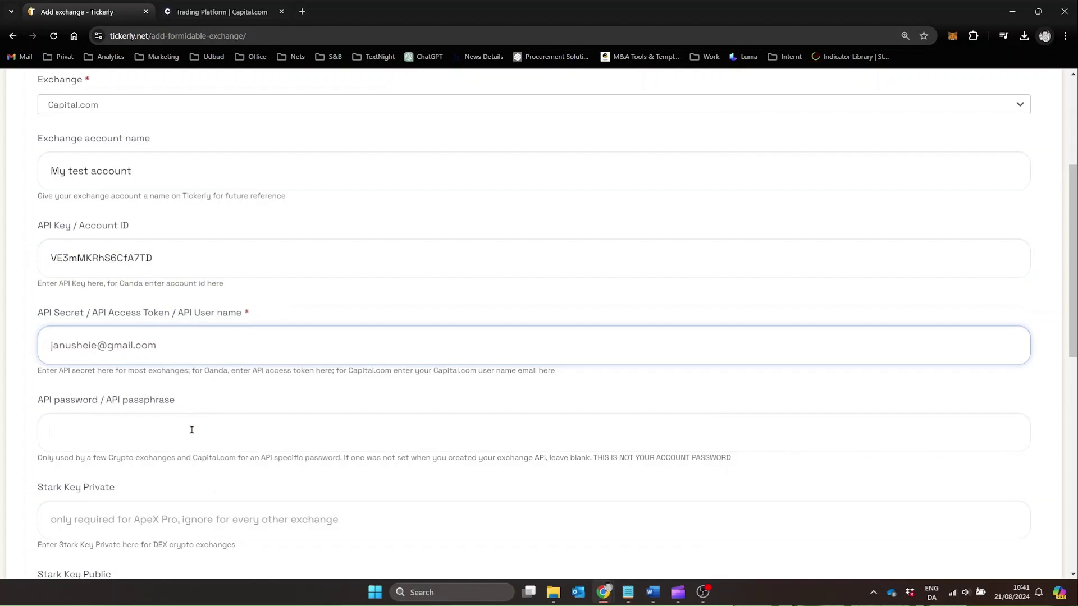
pyautogui.click(191, 429)
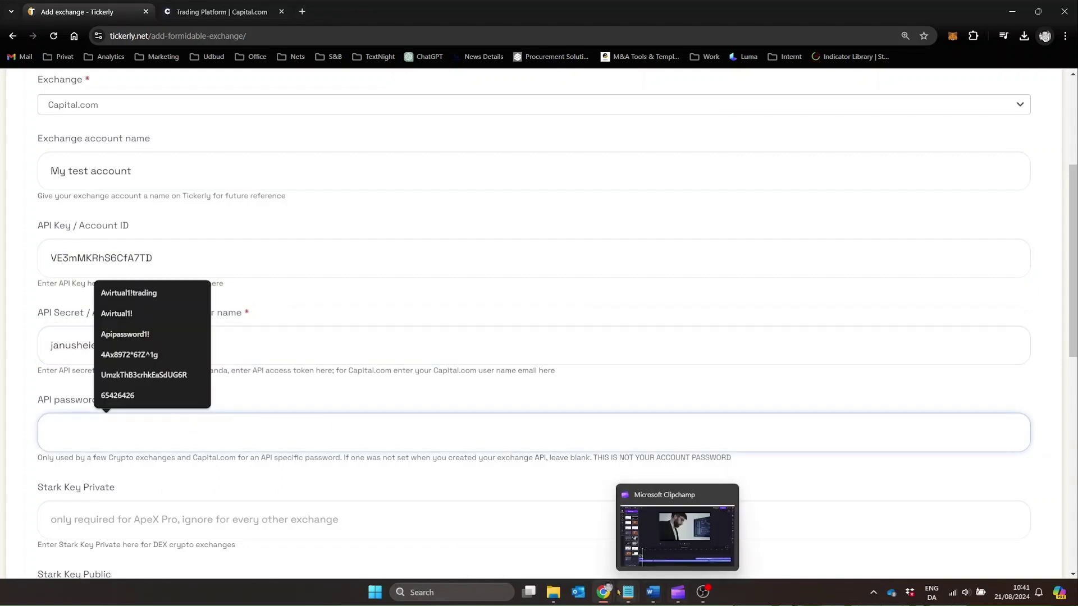
pyautogui.moveTo(628, 592)
pyautogui.click(715, 522)
pyautogui.moveTo(832, 151); pyautogui.dragTo(759, 161)
pyautogui.rightClick(762, 156)
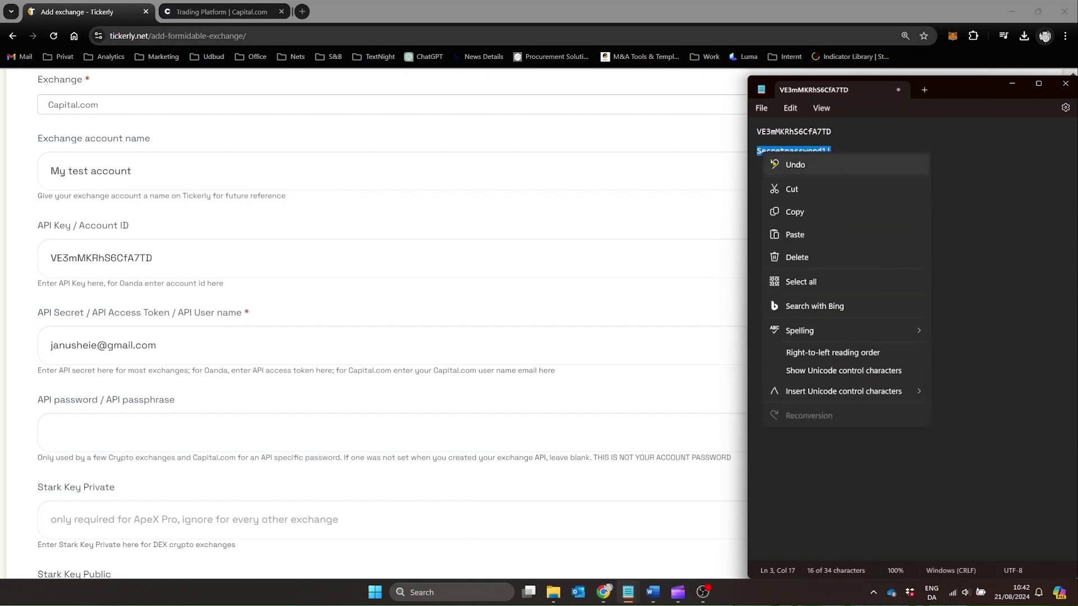
pyautogui.click(785, 211)
pyautogui.rightClick(168, 422)
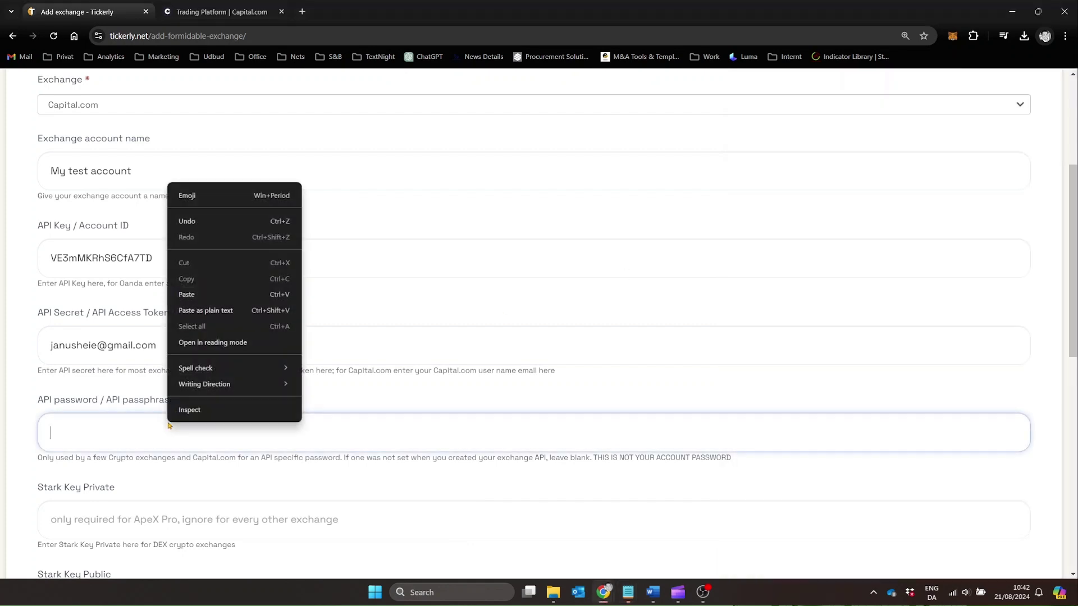
pyautogui.click(225, 294)
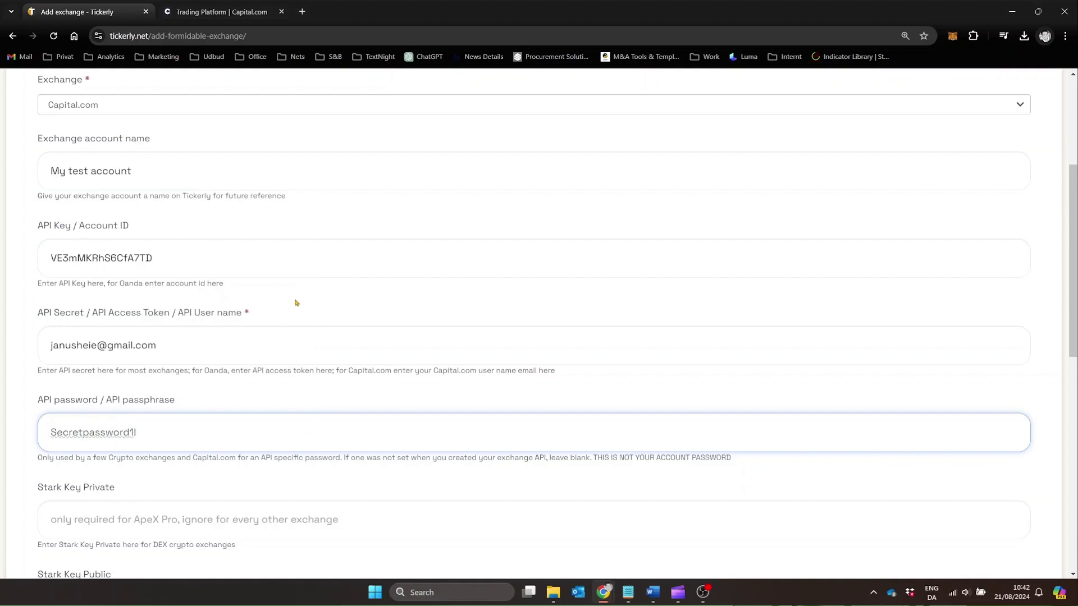
pyautogui.scroll(-9, 296, 303)
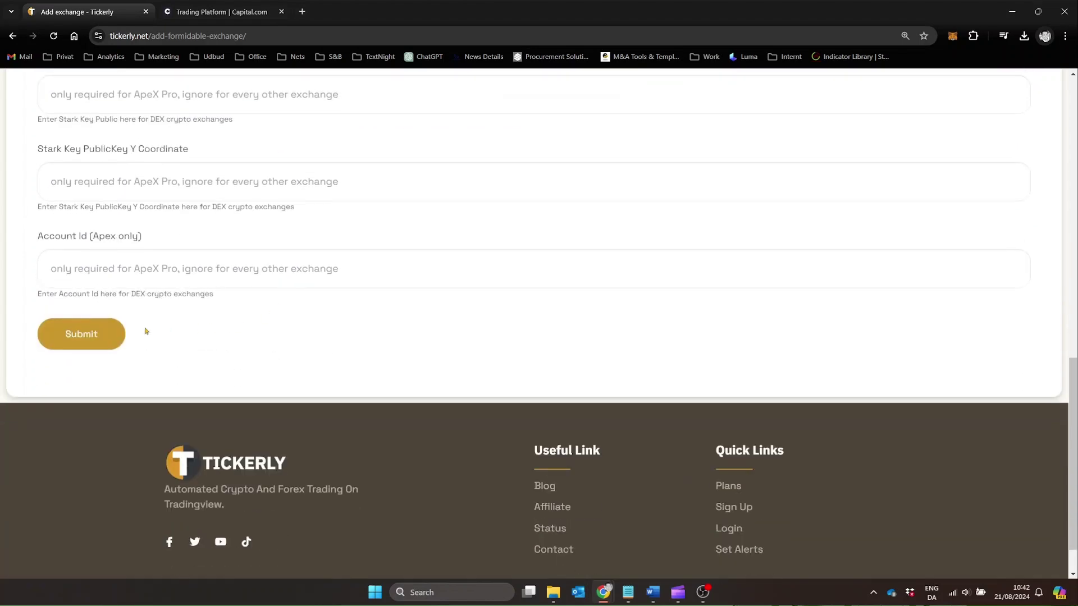
pyautogui.click(94, 334)
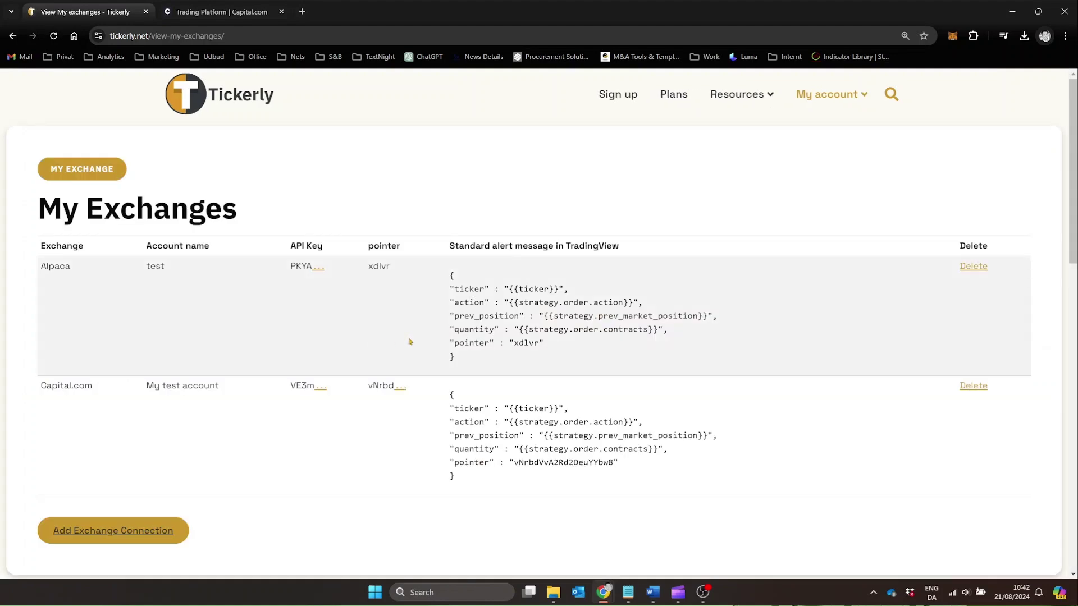
# Expand the full Capital.com pointer, open Send manual alert in a new tab, and copy the pointer.
pyautogui.click(401, 390)
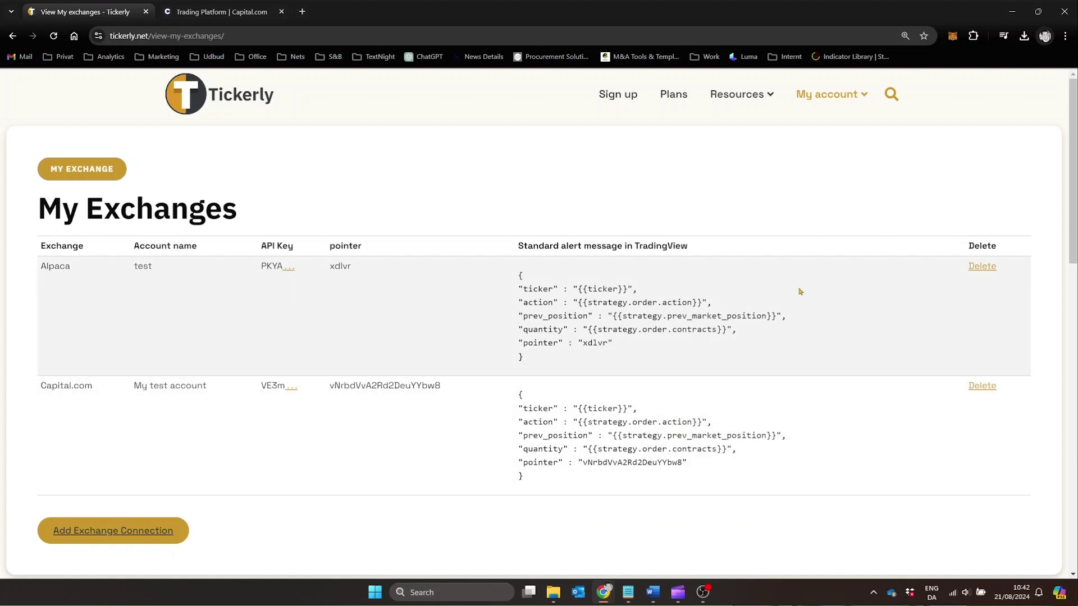
pyautogui.moveTo(820, 94)
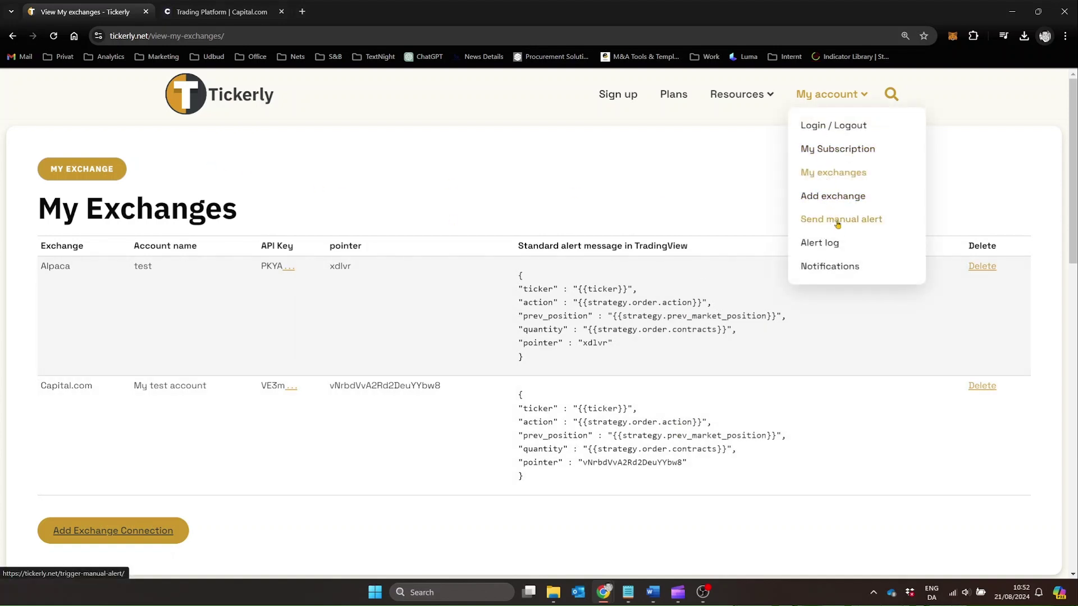
pyautogui.rightClick(836, 222)
pyautogui.press('Escape')
pyautogui.middleClick(845, 233)
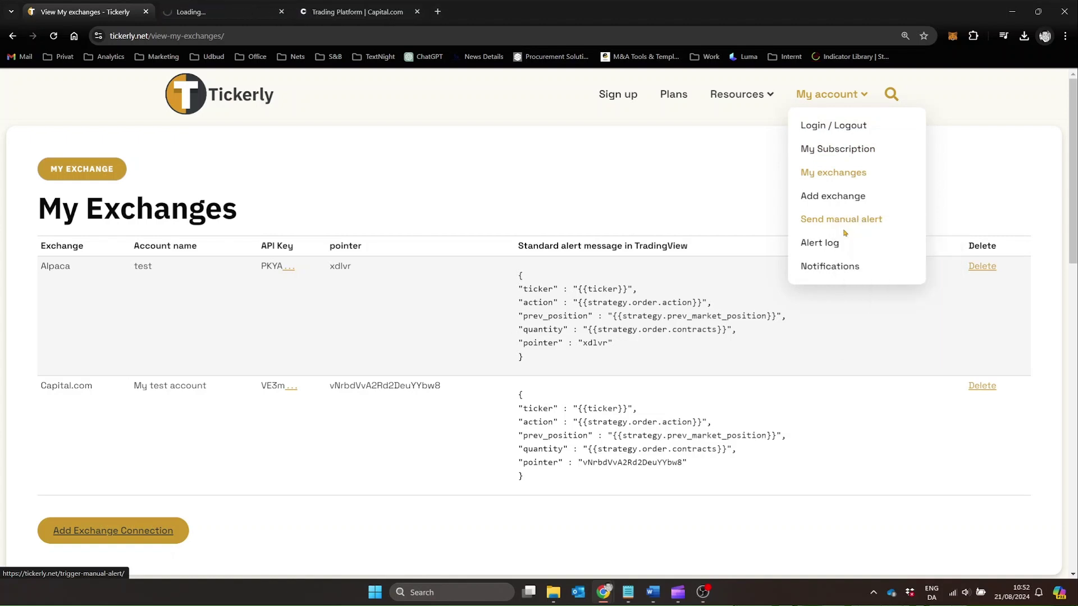
pyautogui.moveTo(445, 390); pyautogui.dragTo(332, 389)
pyautogui.rightClick(342, 391)
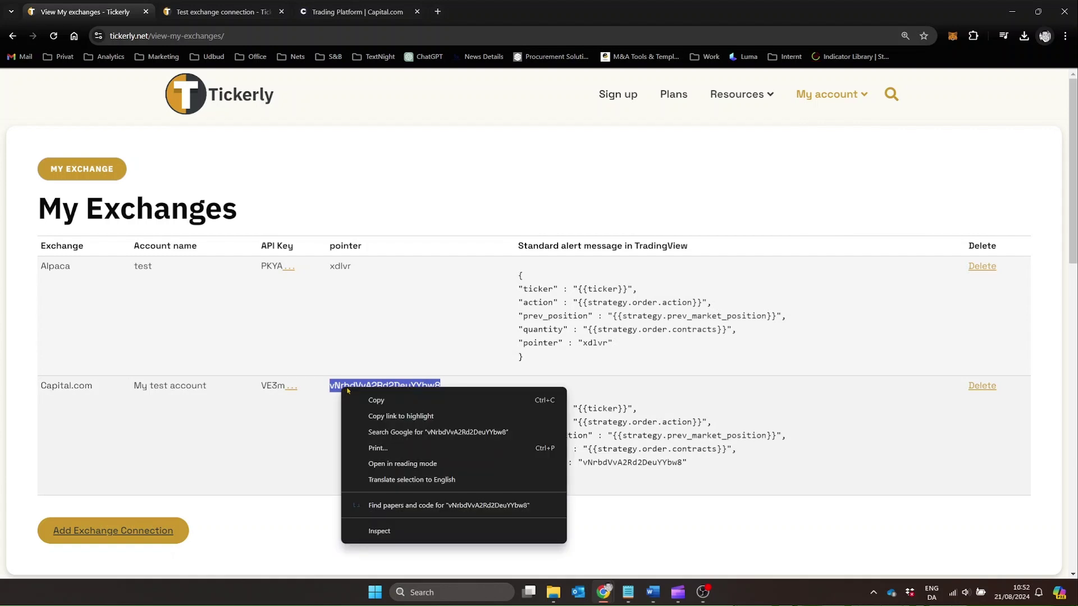
pyautogui.click(365, 399)
# Send a manual alert with the Capital.com pointer, ticker EURUSD and quantity 1000.
pyautogui.click(225, 6)
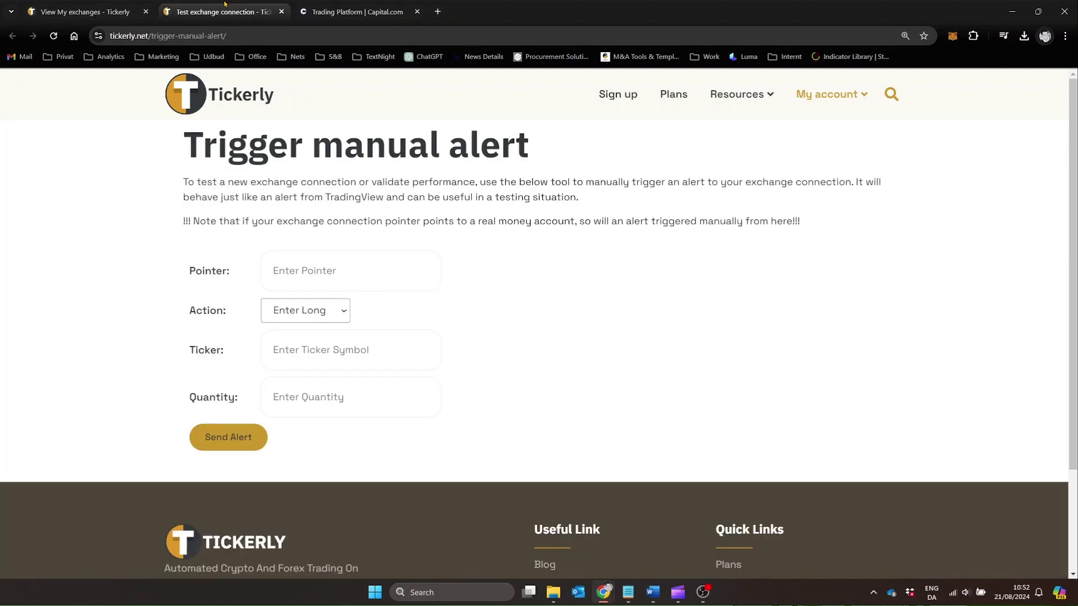
pyautogui.rightClick(291, 260)
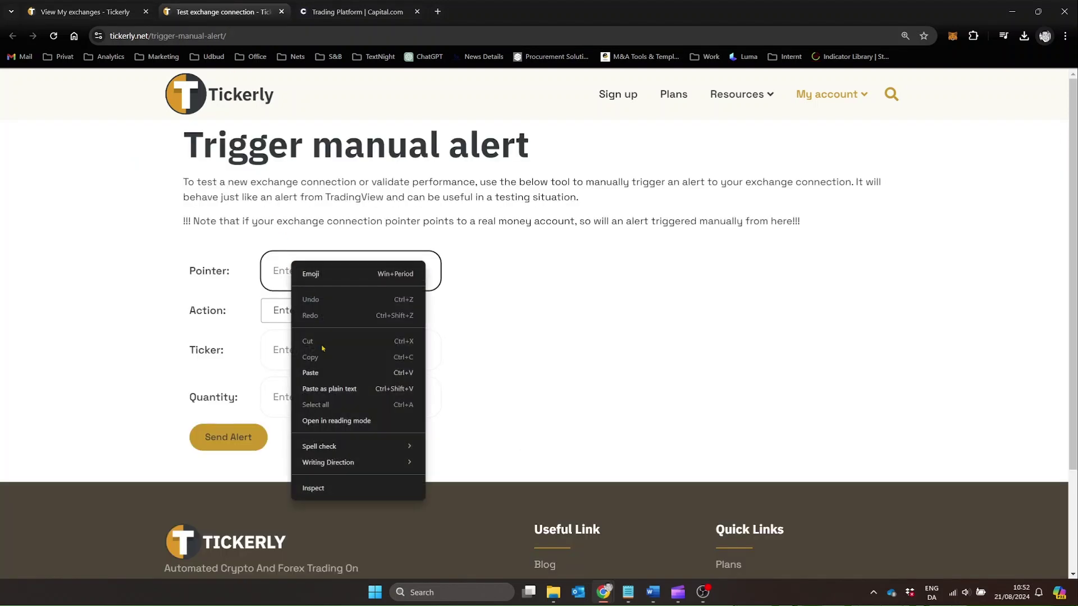
pyautogui.click(324, 374)
pyautogui.click(318, 354)
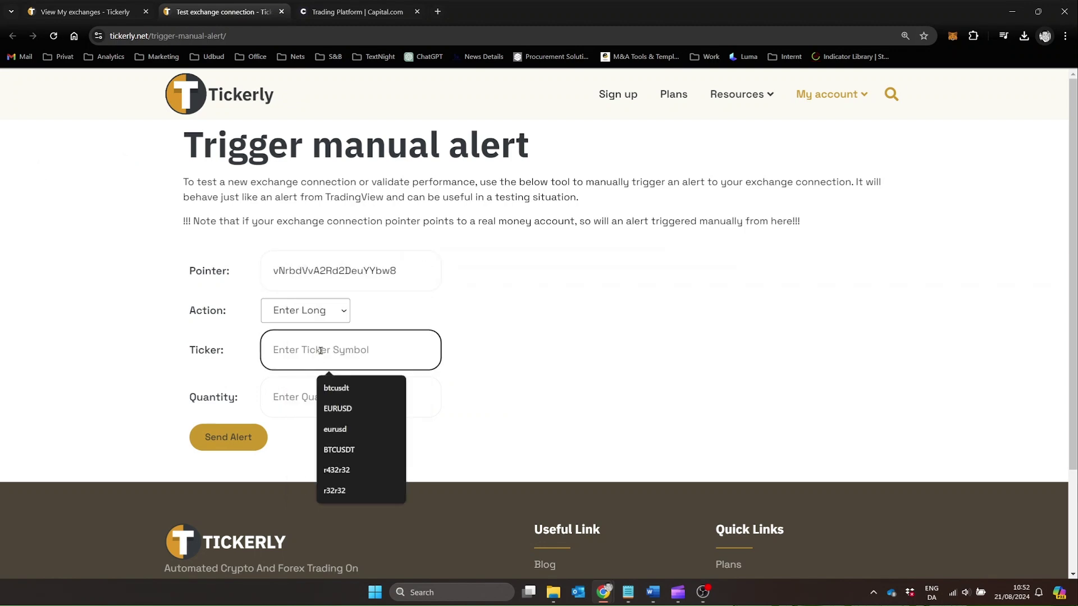
pyautogui.write('EURUSD')
pyautogui.press('Tab')
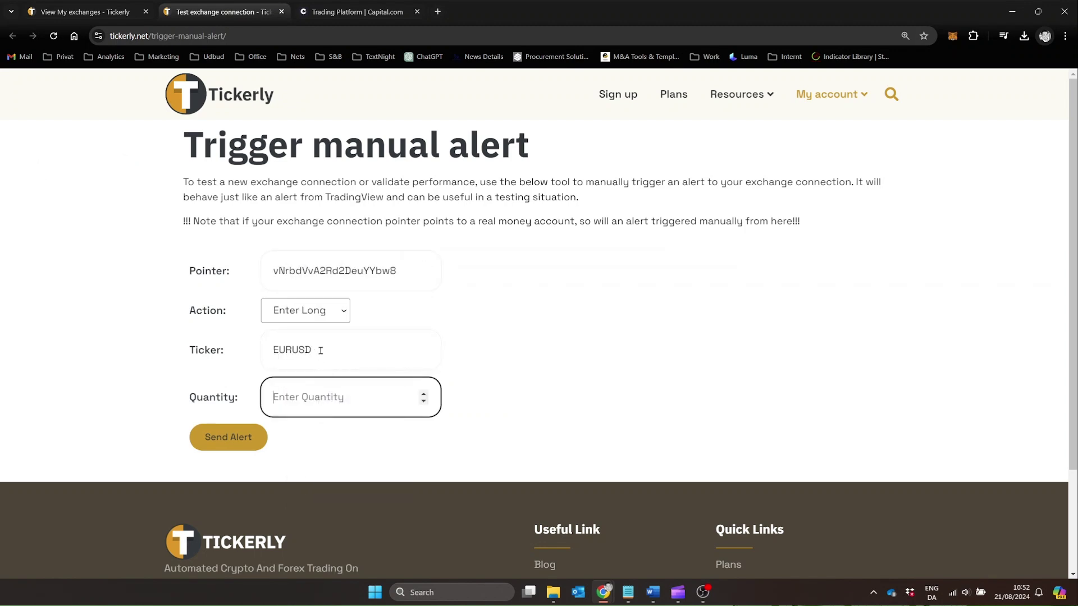
pyautogui.write('1000')
pyautogui.click(241, 438)
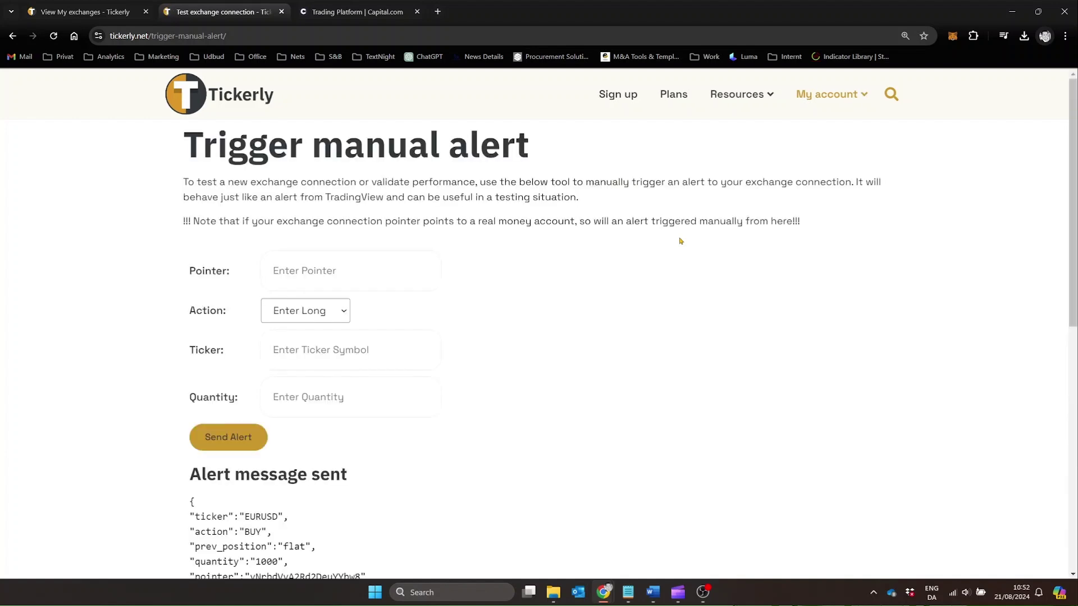
# Scroll through the response to confirm the order executed successfully on Capital.com.
pyautogui.scroll(-7, 638, 279)
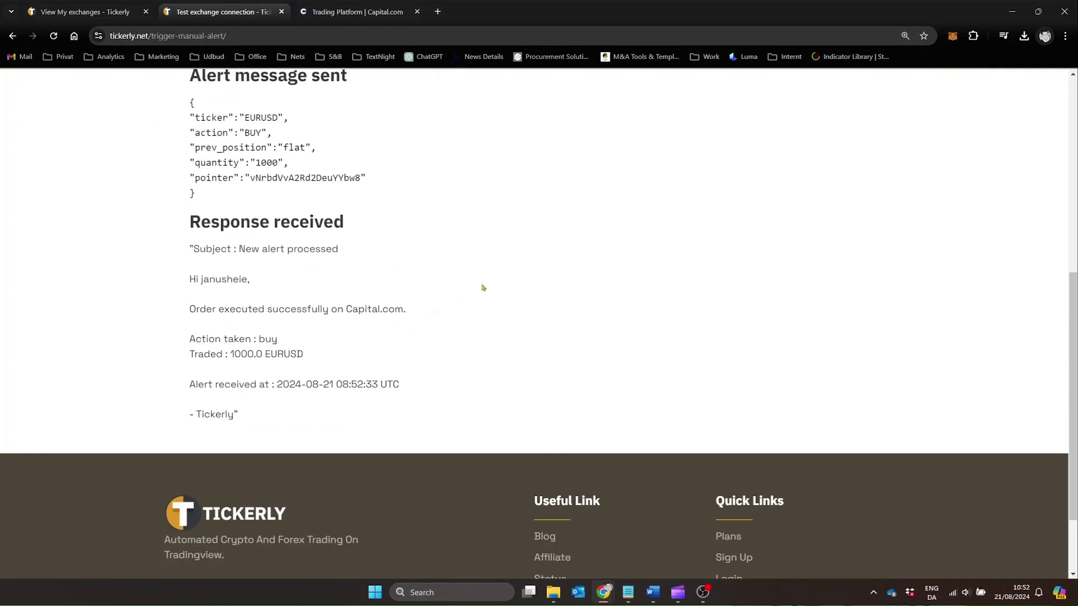
pyautogui.scroll(7, 482, 288)
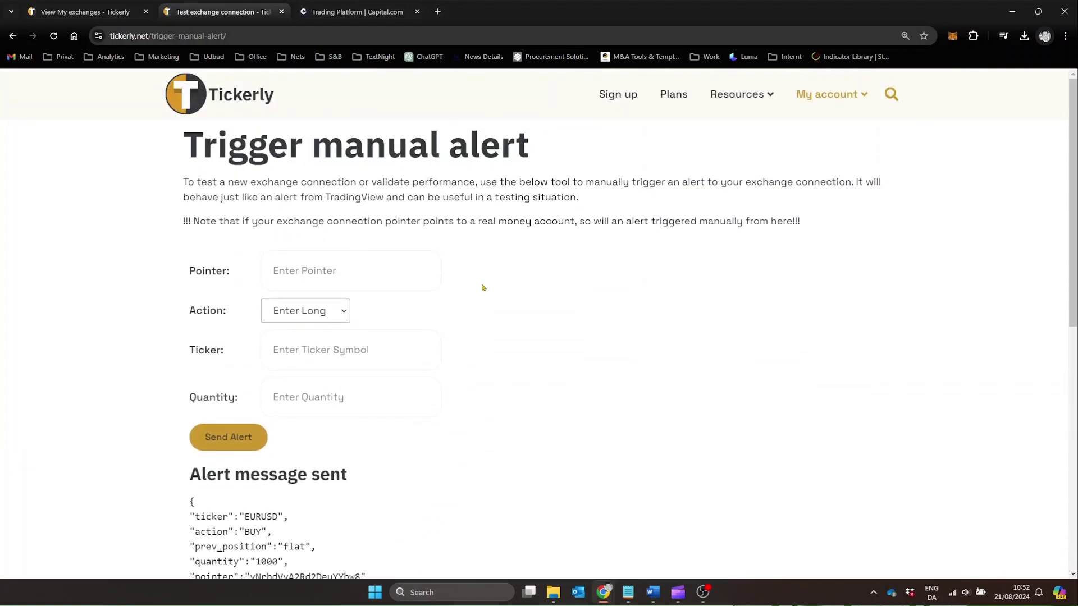
pyautogui.scroll(-7, 653, 262)
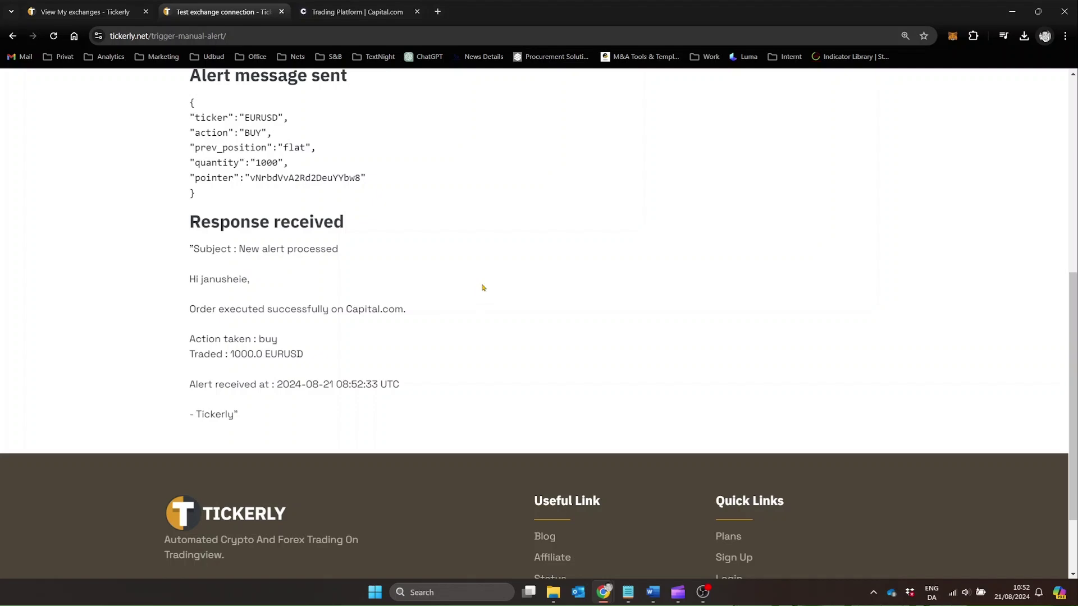
pyautogui.scroll(7, 482, 287)
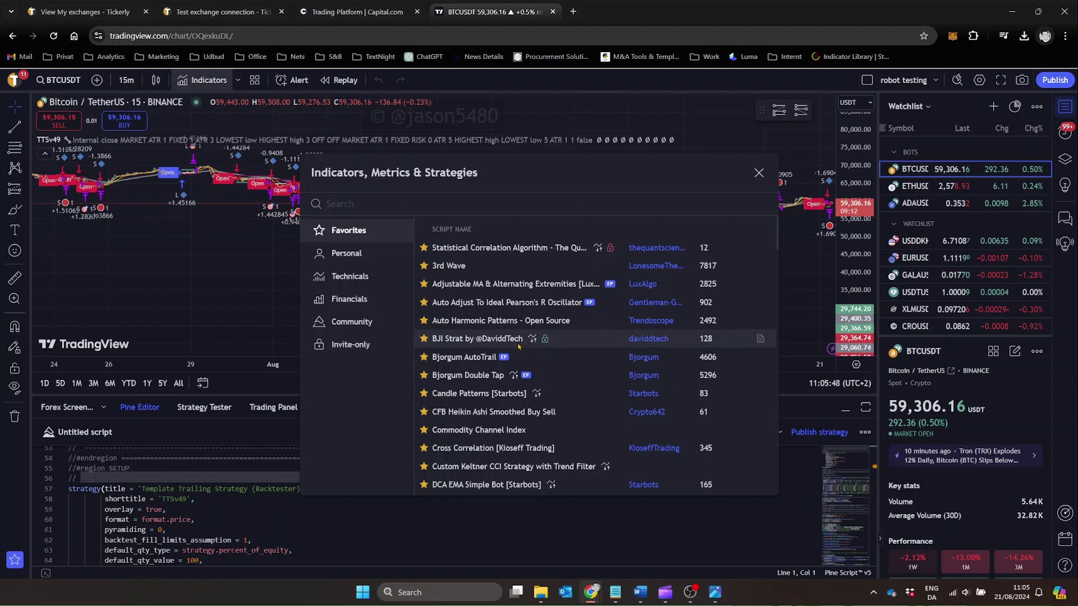
# Bring the browser showing the Gold 1h chart with the BvB v1.0 strategy back to the front.
pyautogui.click(691, 592)
pyautogui.click(833, 386)
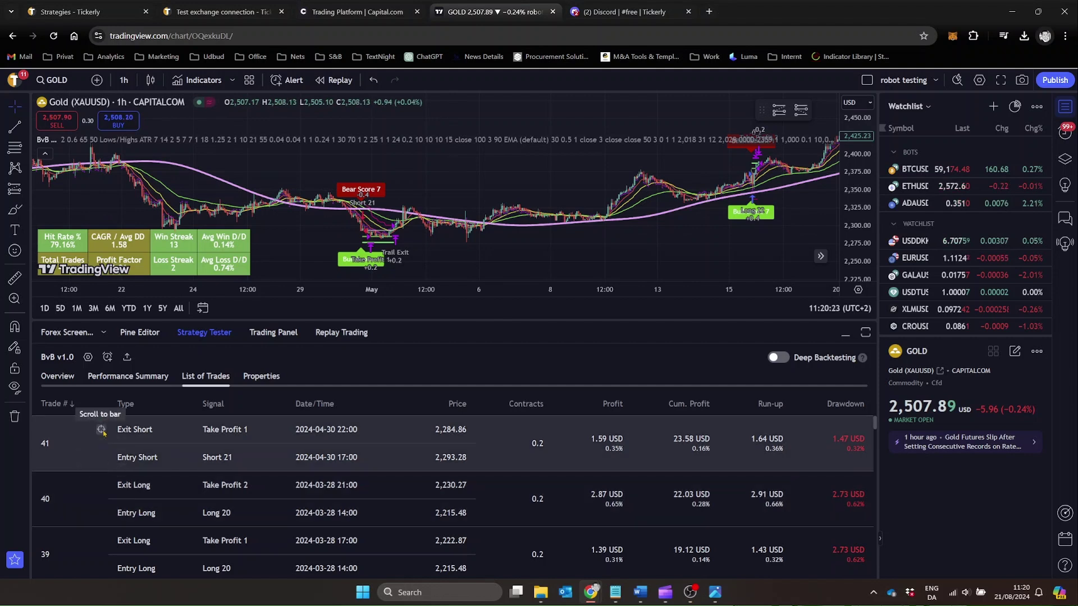
pyautogui.click(101, 430)
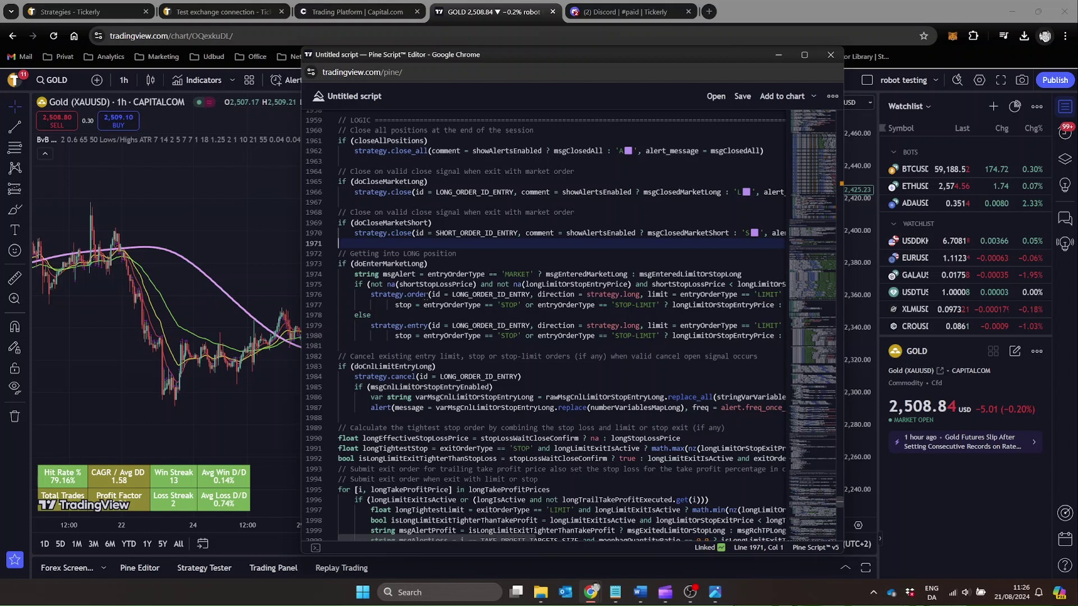
pyautogui.moveTo(429, 296); pyautogui.dragTo(398, 295)
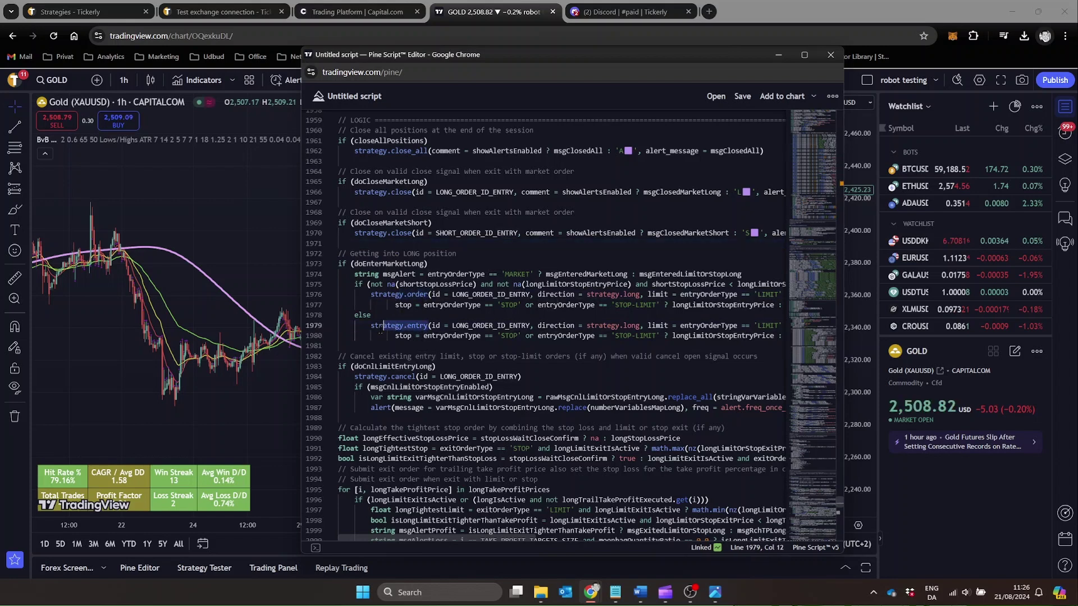
pyautogui.click(431, 346)
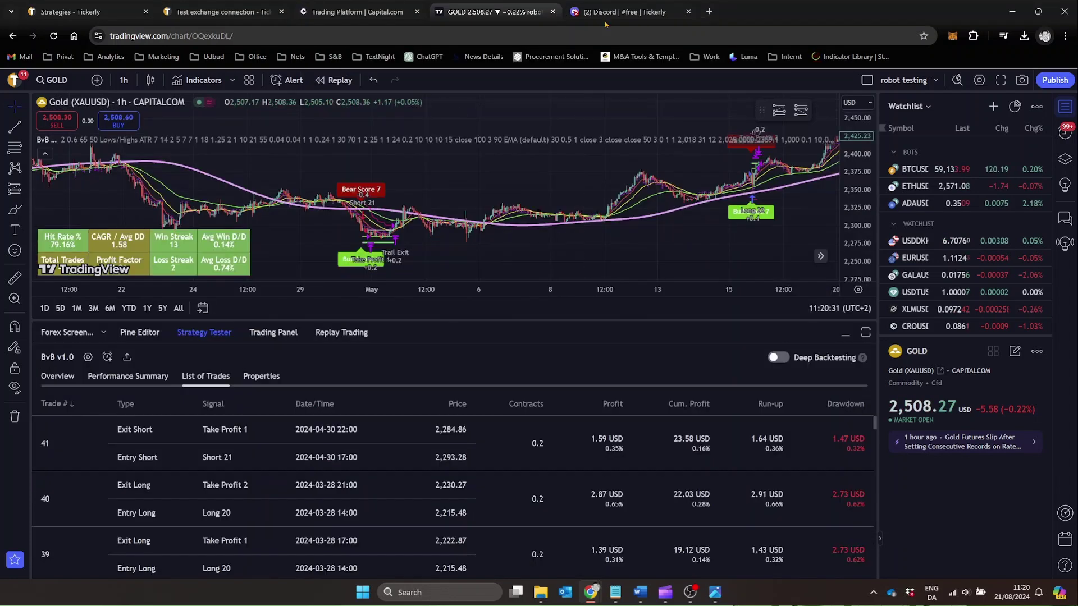
# Browse Tickerly's Discord #free and #paid channels, then return to the TradingView Gold chart.
pyautogui.click(624, 11)
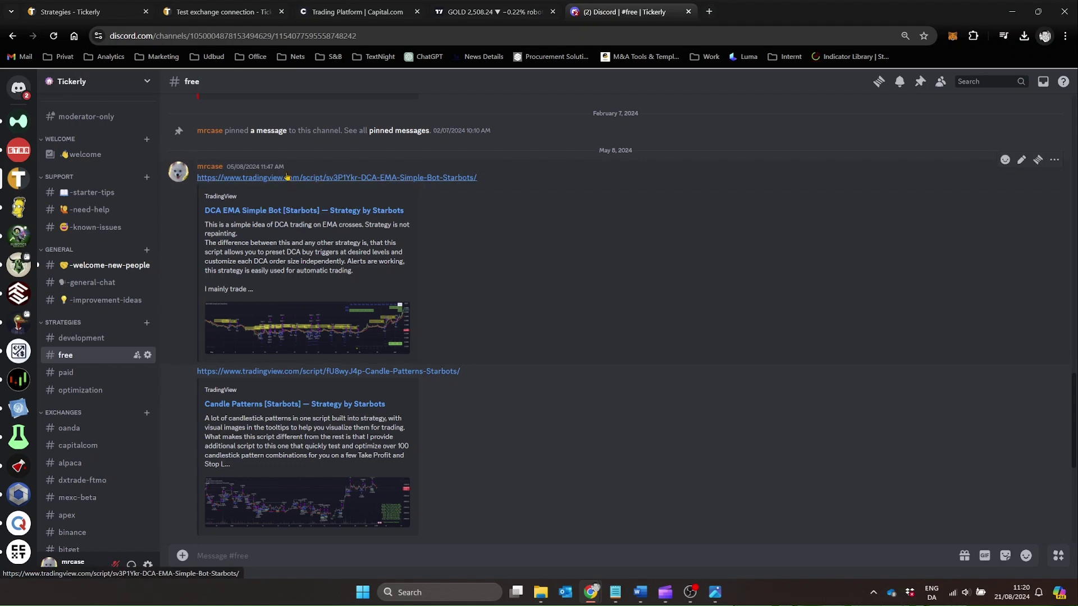
pyautogui.click(80, 374)
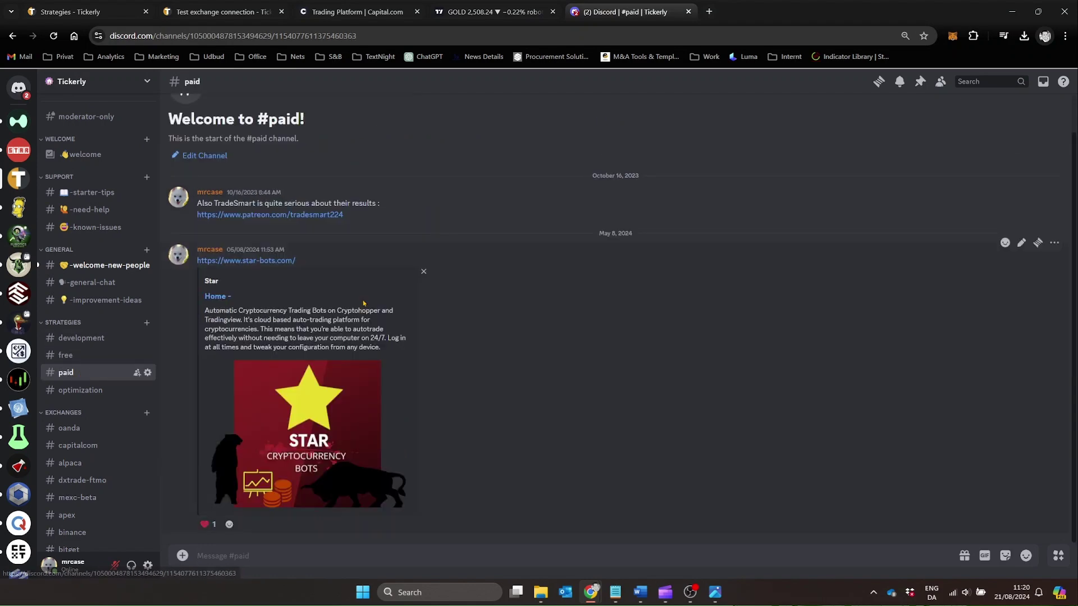
pyautogui.click(477, 12)
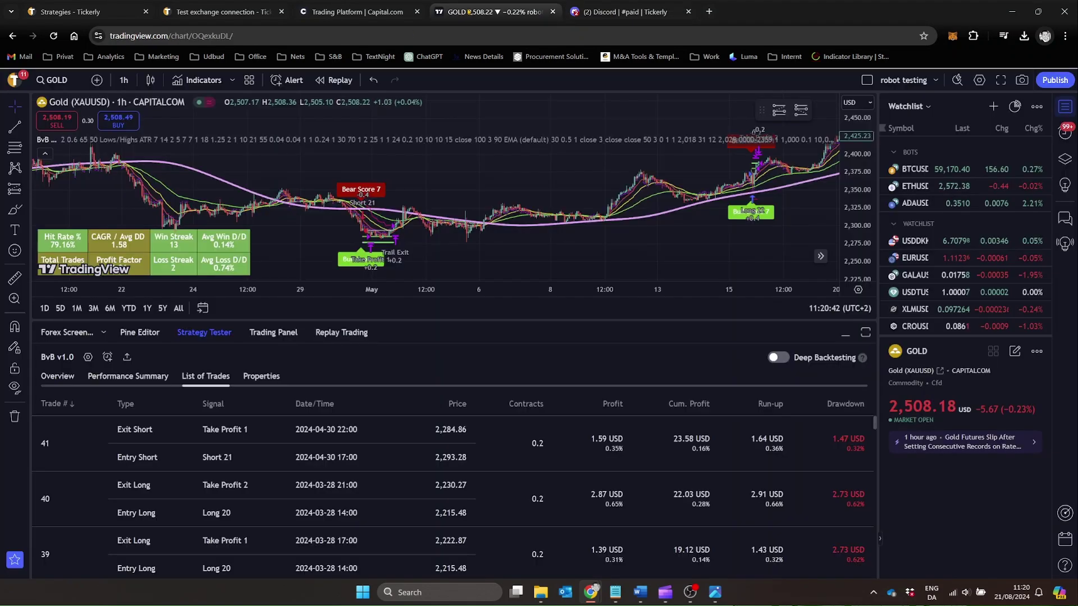
# Review the BvB v1.0 settings, keeping Risk:Reward at 0.6, and add an alert on the strategy.
pyautogui.click(87, 357)
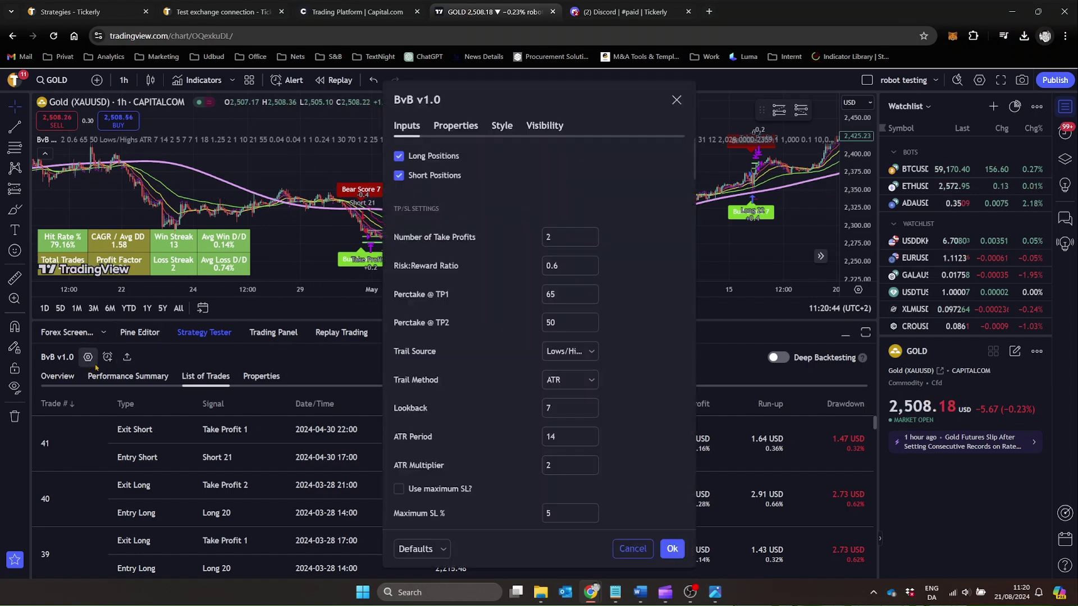
pyautogui.tripleClick(590, 262)
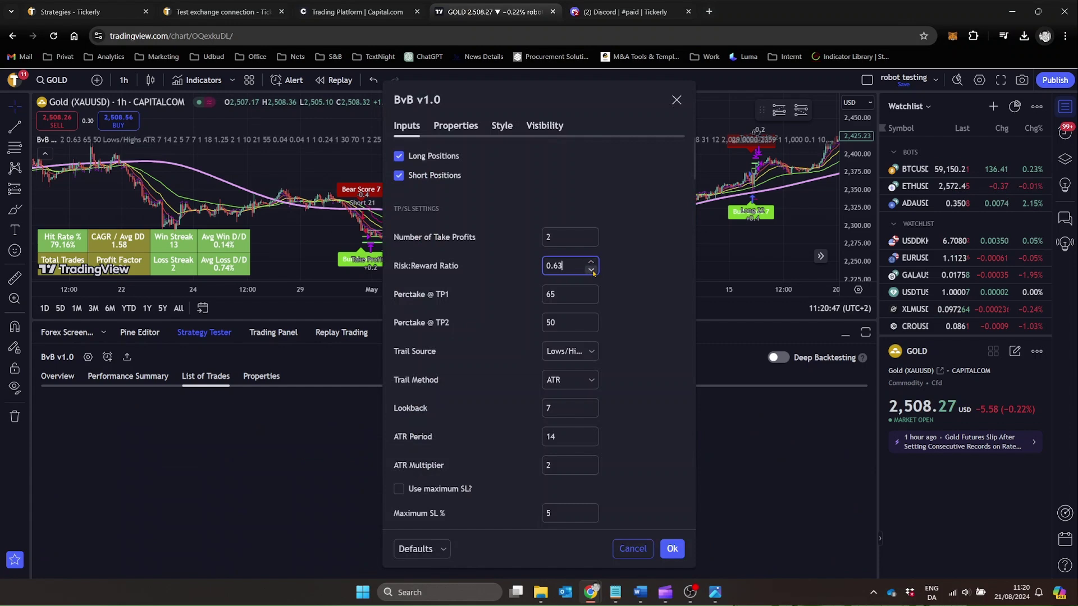
pyautogui.click(591, 270)
pyautogui.click(591, 270)
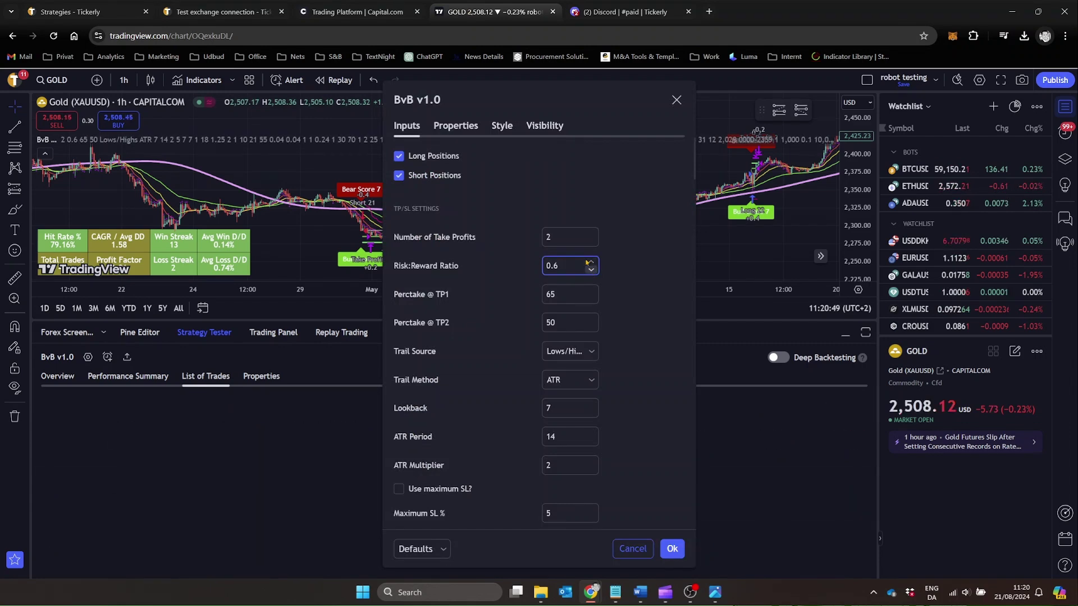
pyautogui.click(458, 126)
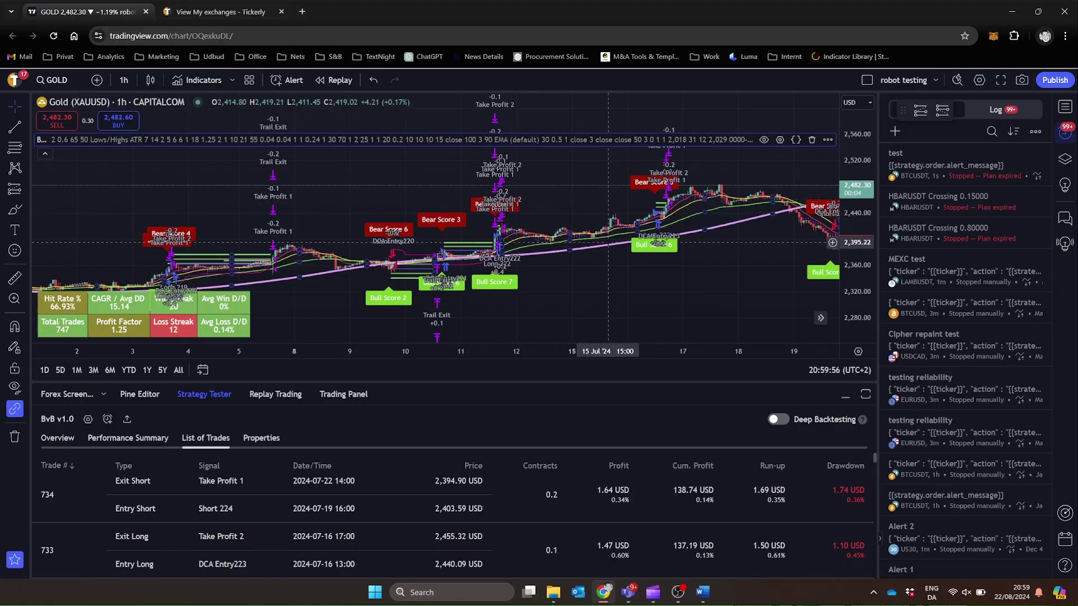
pyautogui.click(829, 141)
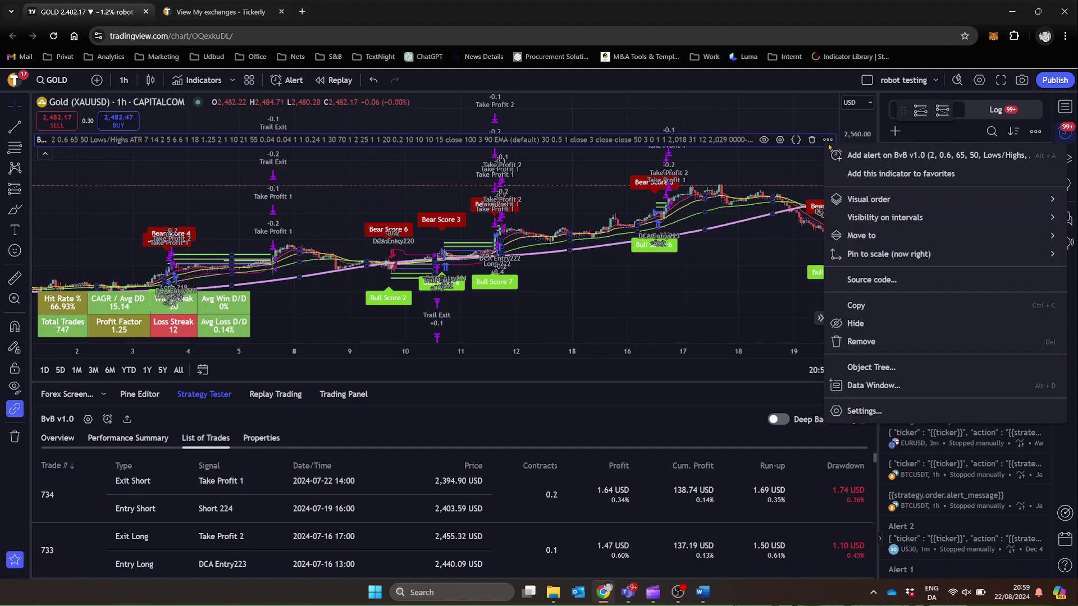
pyautogui.click(831, 155)
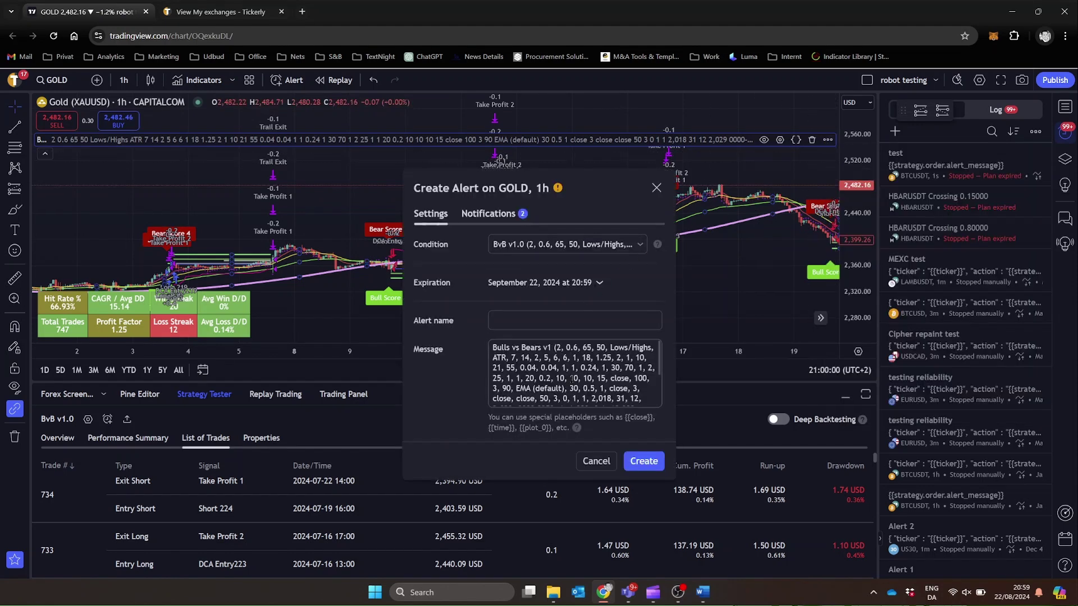
# Copy the Capital.com alert message JSON from Tickerly's My Exchanges page.
pyautogui.click(249, 17)
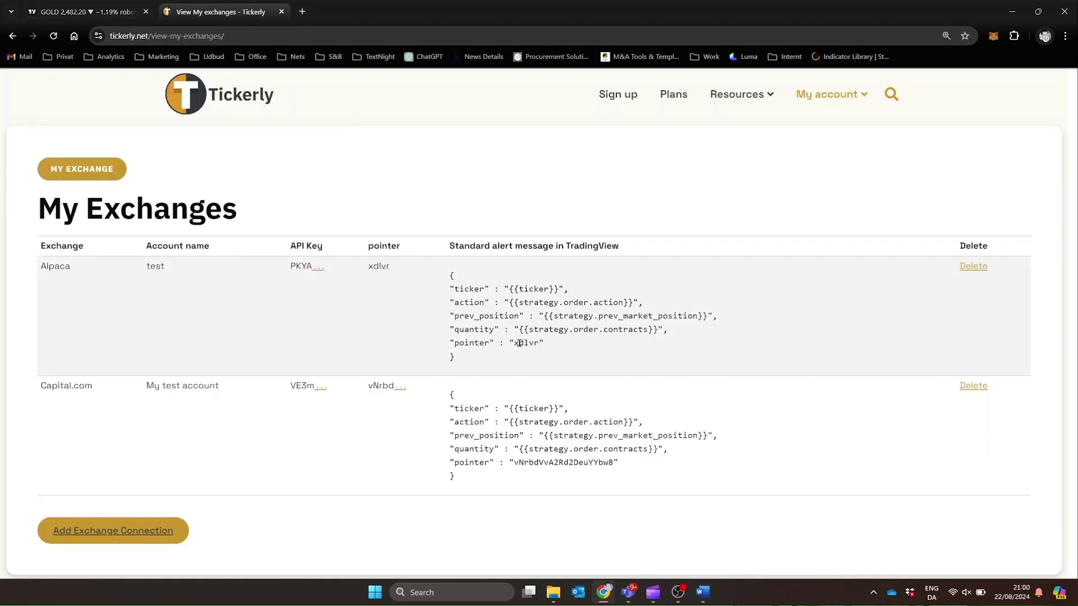
pyautogui.moveTo(477, 476); pyautogui.dragTo(450, 400)
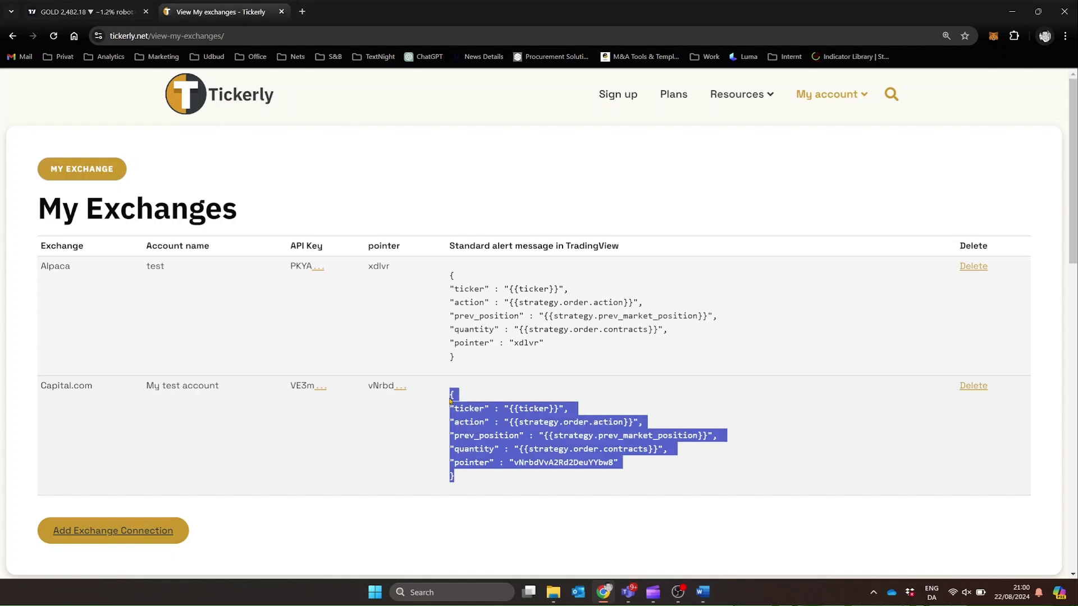
pyautogui.rightClick(475, 433)
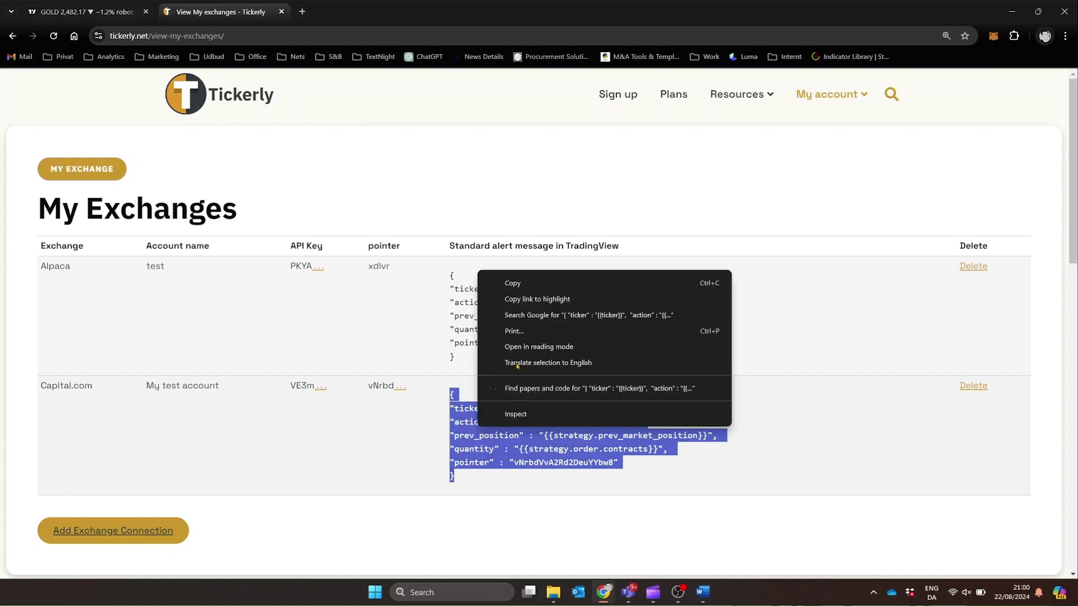
pyautogui.click(522, 283)
# Replace the alert message with Tickerly's Capital.com JSON and enable Webhook URL delivery.
pyautogui.click(84, 11)
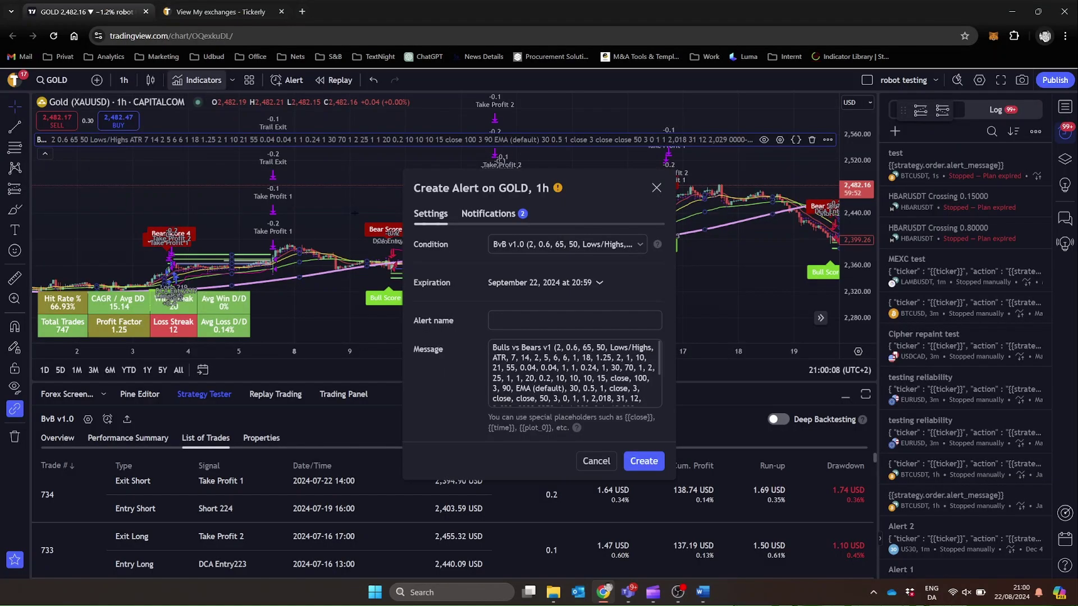
pyautogui.click(528, 357)
pyautogui.hotkey('ctrl', 'a')
pyautogui.press('Delete')
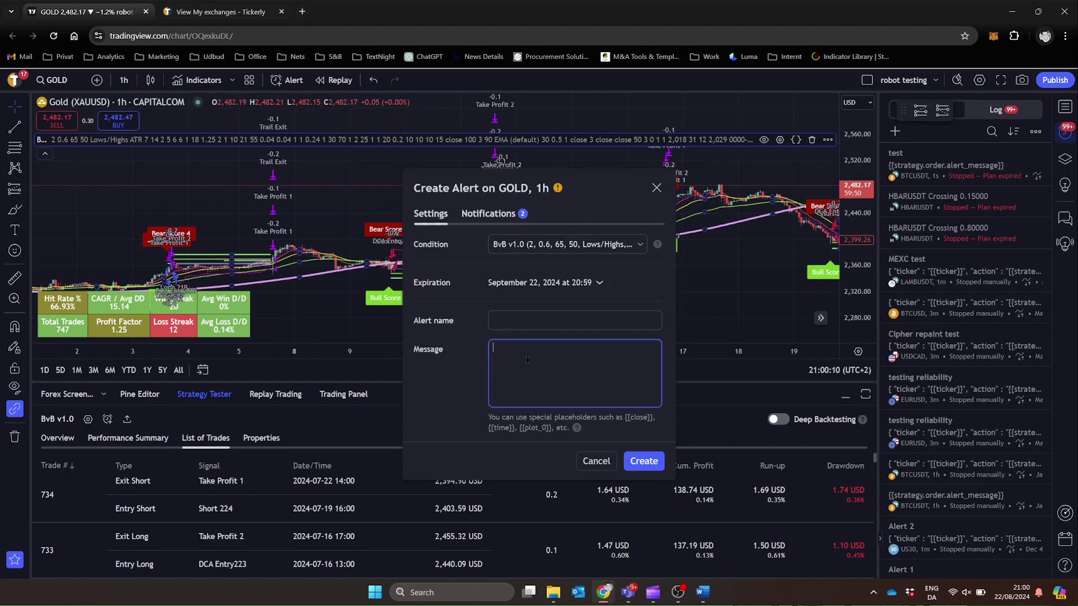
pyautogui.rightClick(528, 359)
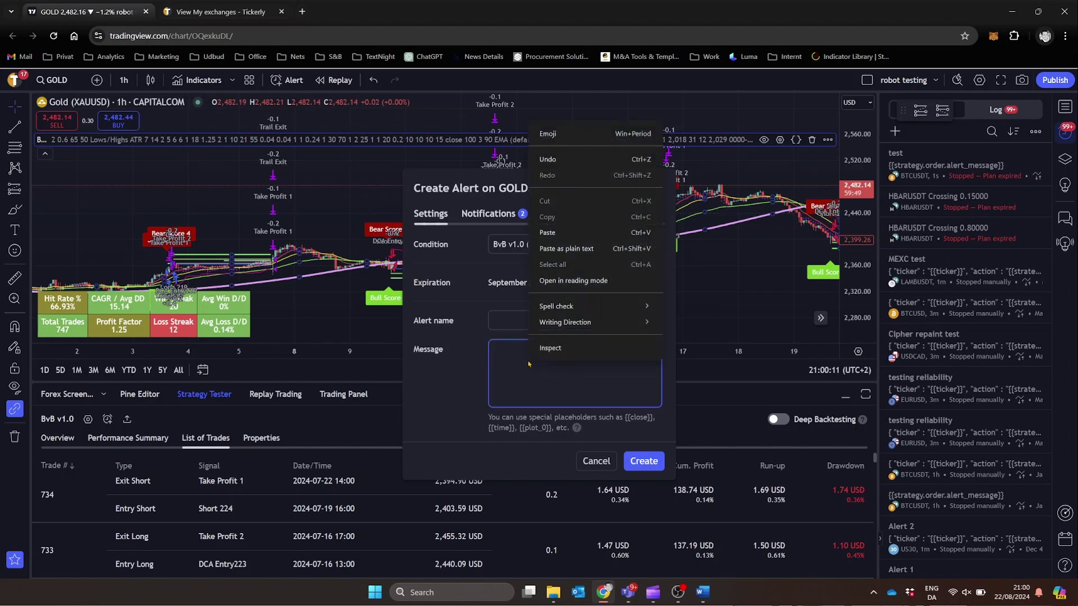
pyautogui.click(567, 242)
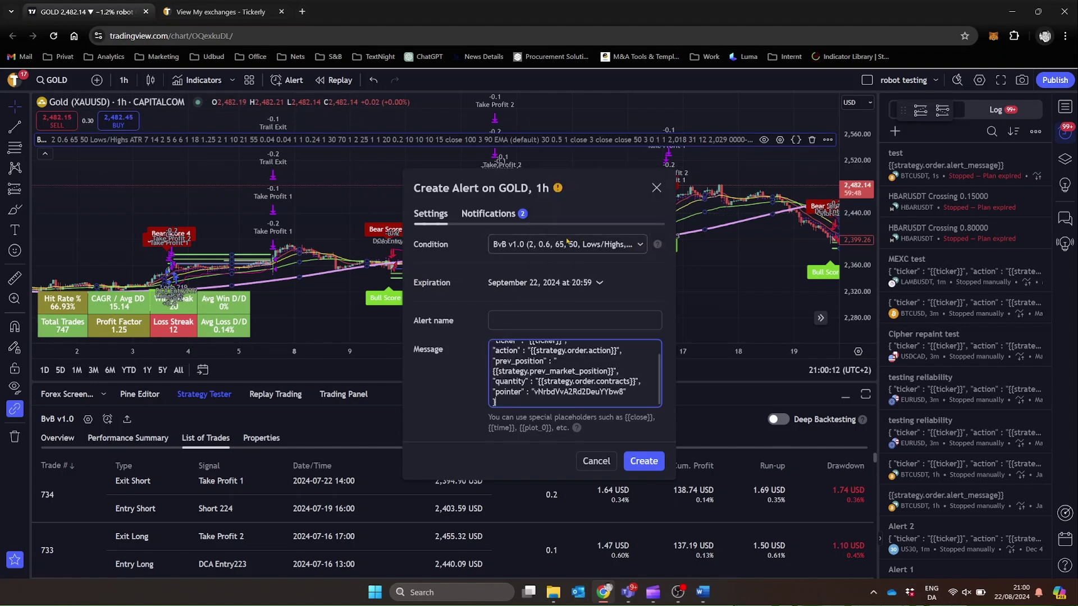
pyautogui.click(496, 216)
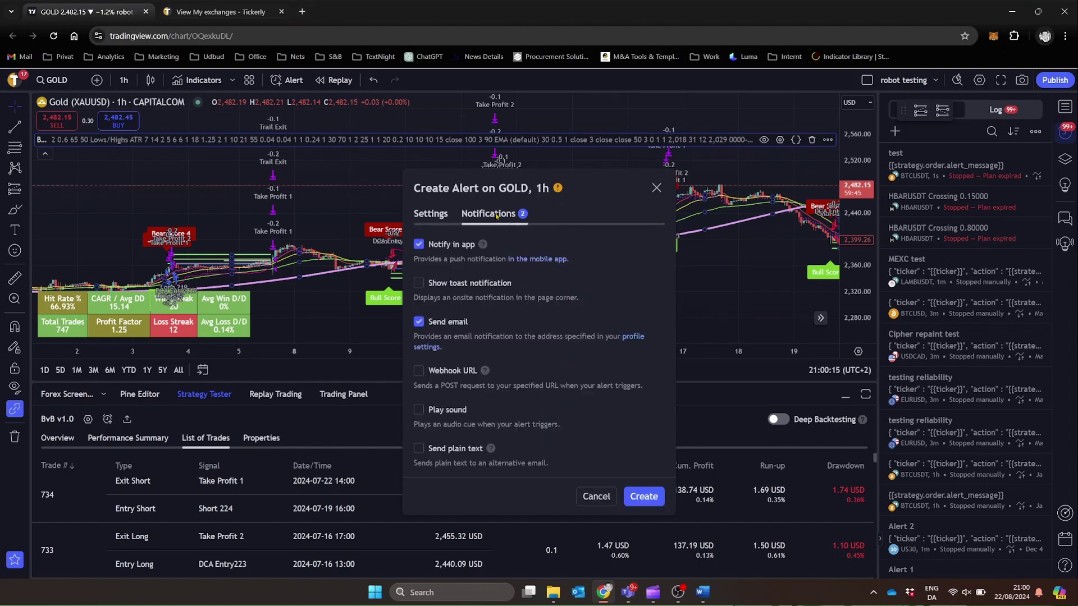
pyautogui.click(419, 371)
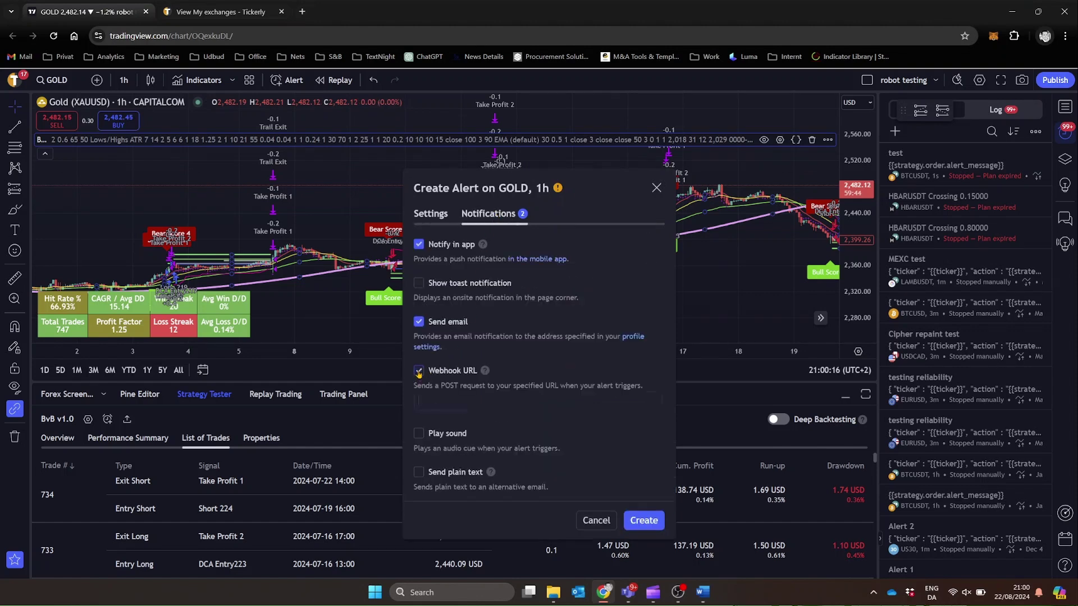
pyautogui.click(226, 4)
pyautogui.scroll(-9, 393, 348)
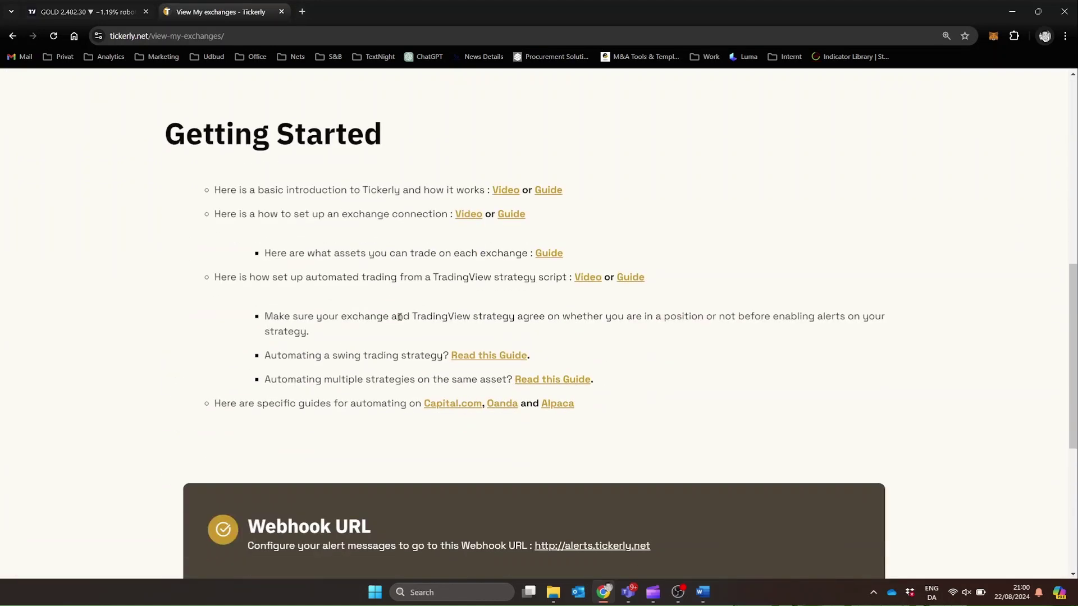
pyautogui.scroll(-6, 399, 317)
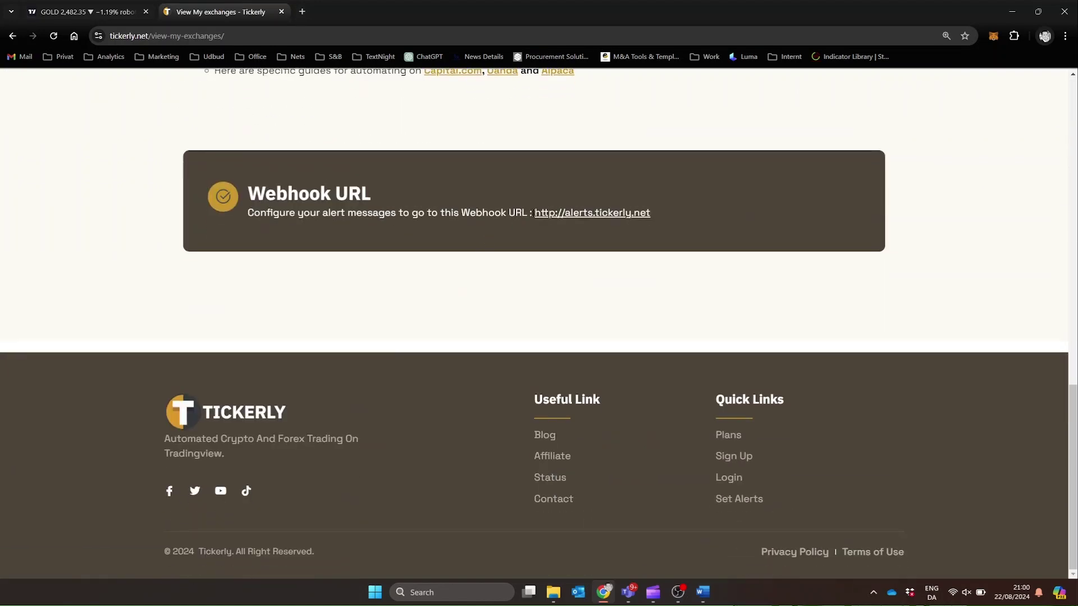
pyautogui.moveTo(584, 213); pyautogui.dragTo(650, 214)
pyautogui.rightClick(570, 210)
pyautogui.click(596, 222)
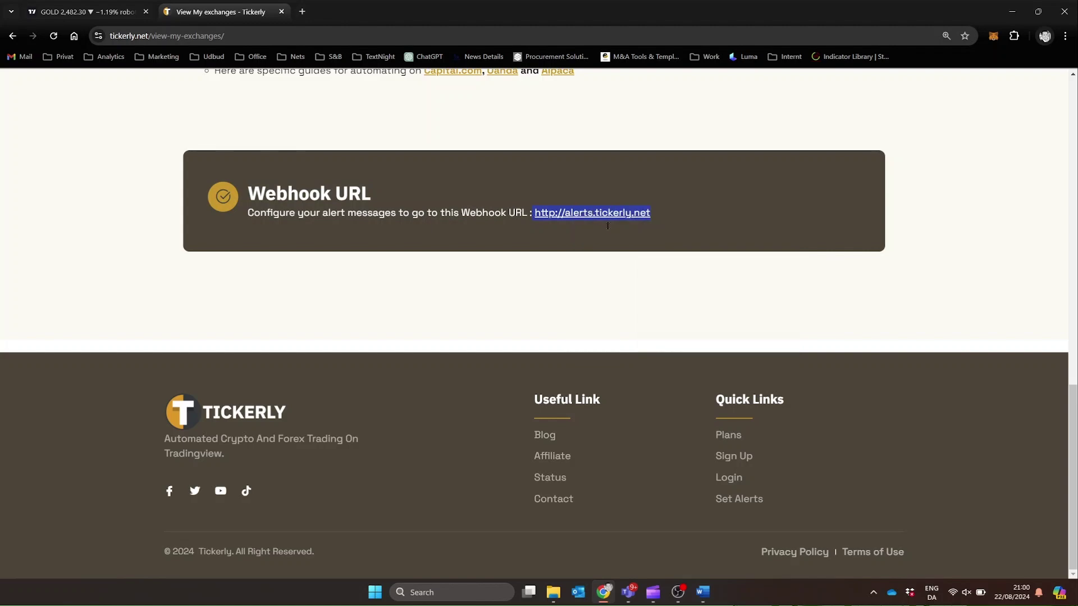
pyautogui.click(104, 14)
pyautogui.rightClick(465, 408)
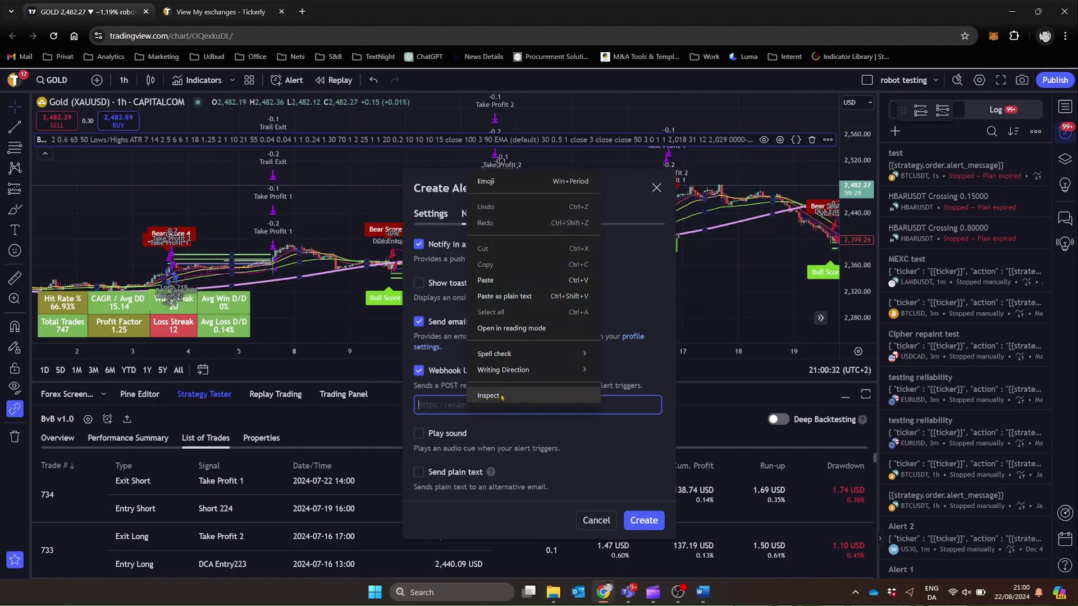
pyautogui.click(527, 282)
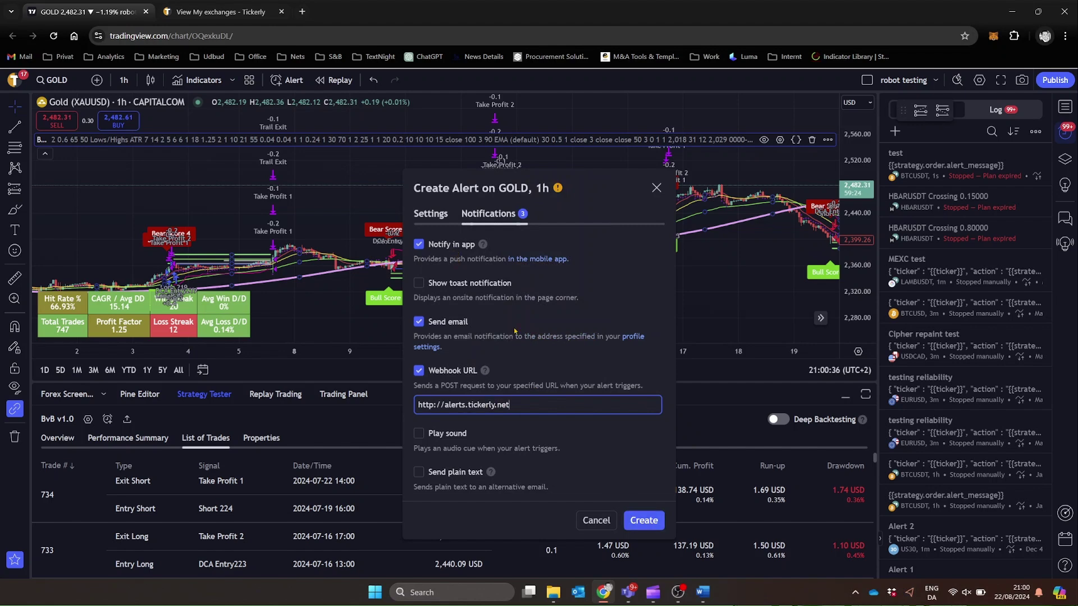
pyautogui.click(635, 518)
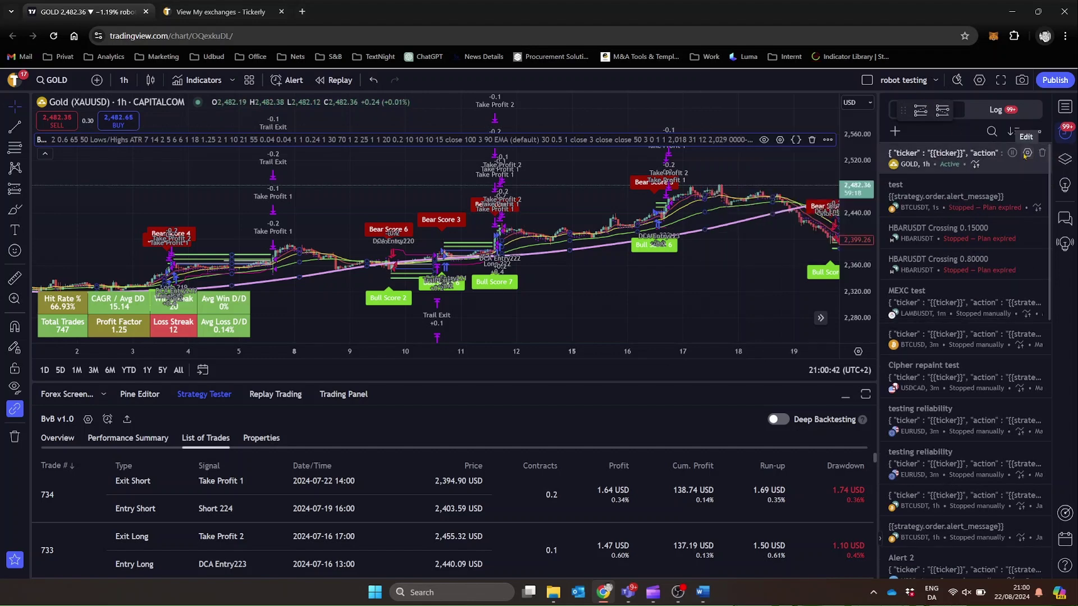
# Reopen the new GOLD 1h alert, review its Tickerly JSON message, and save it.
pyautogui.click(1028, 153)
pyautogui.click(578, 362)
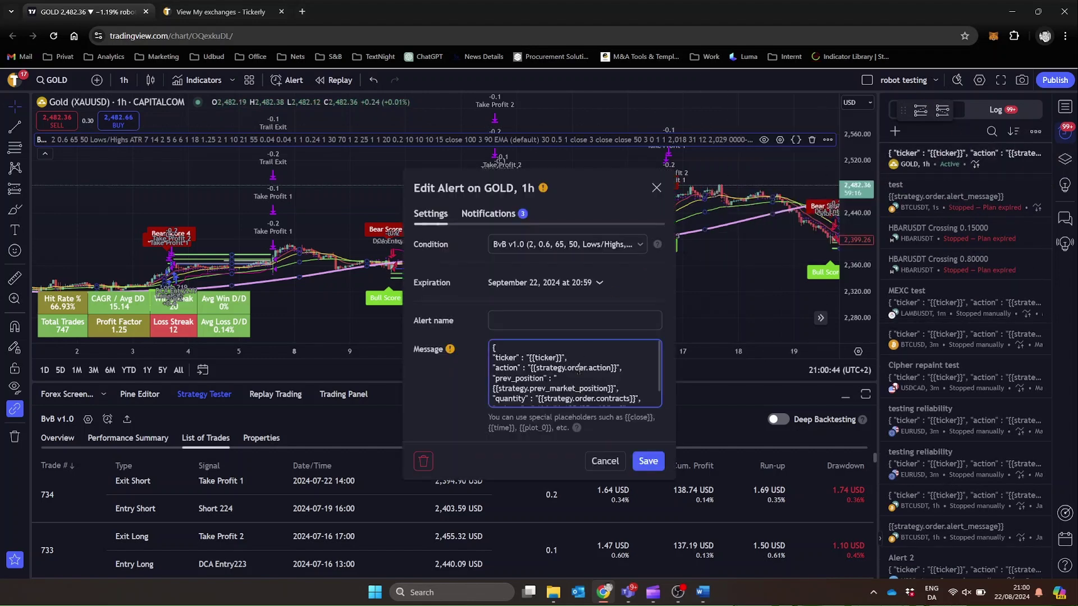
pyautogui.scroll(-1, 579, 360)
pyautogui.scroll(1, 579, 360)
pyautogui.scroll(-1, 578, 361)
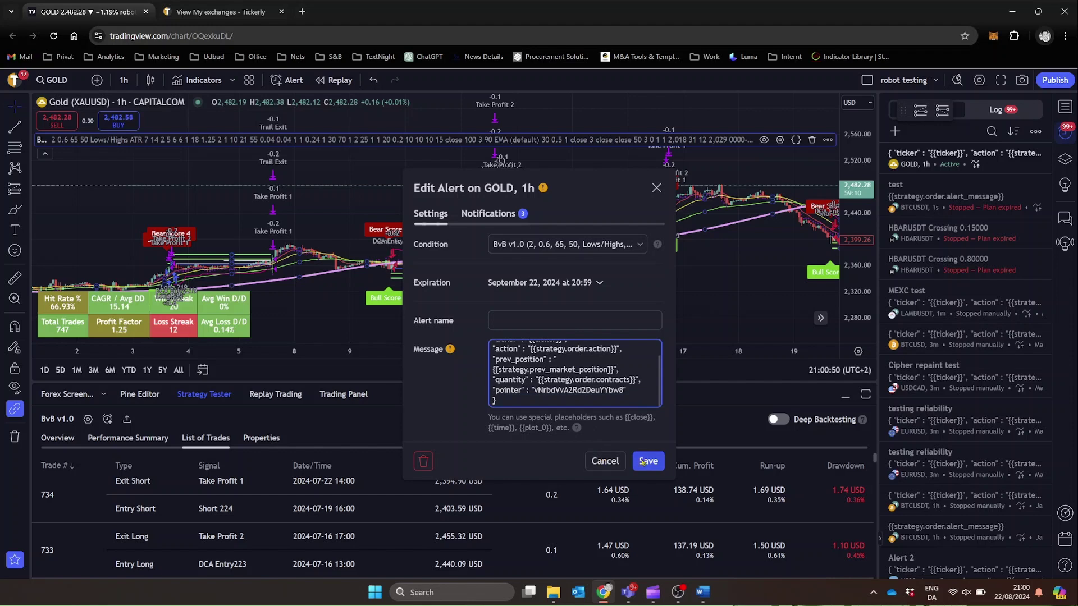
pyautogui.click(645, 462)
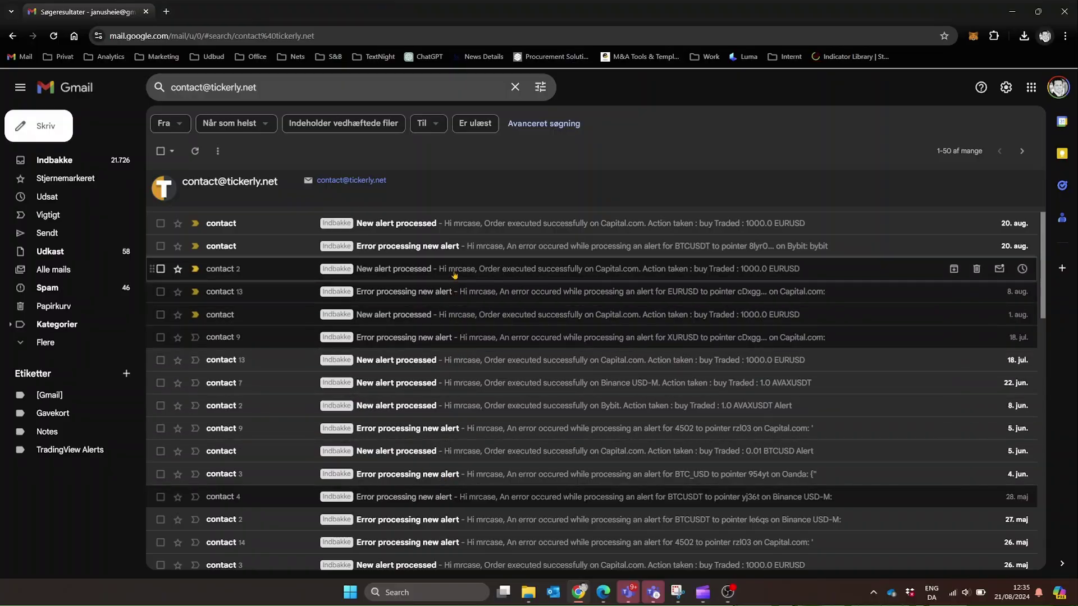
# Open a Tickerly 'New alert processed' email confirming 1000.0 EURUSD buys on Capital.com.
pyautogui.click(455, 274)
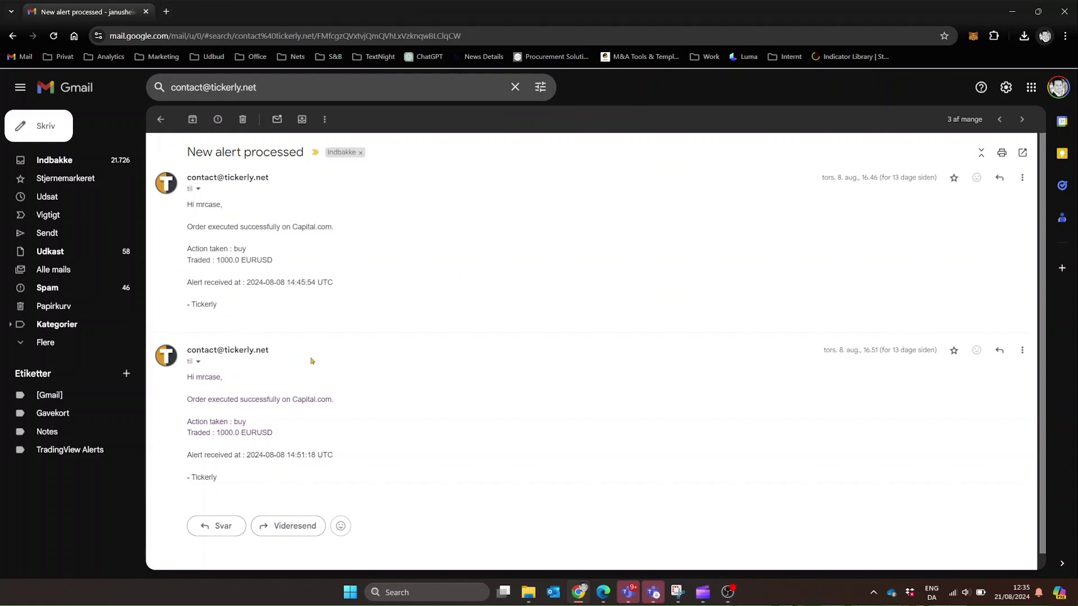
pyautogui.scroll(-1, 311, 361)
pyautogui.scroll(1, 311, 361)
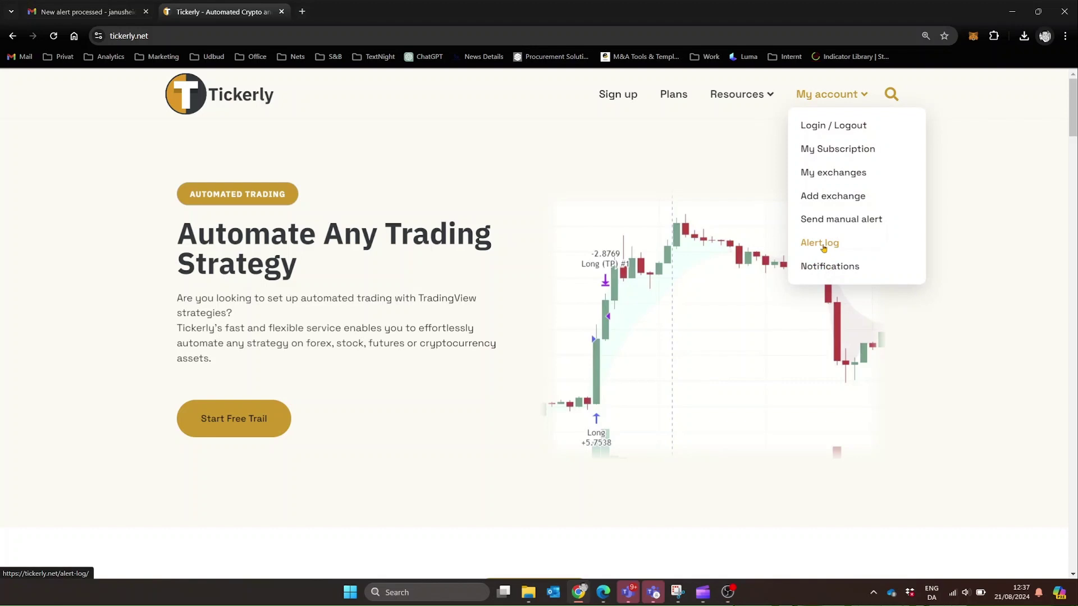
pyautogui.click(828, 249)
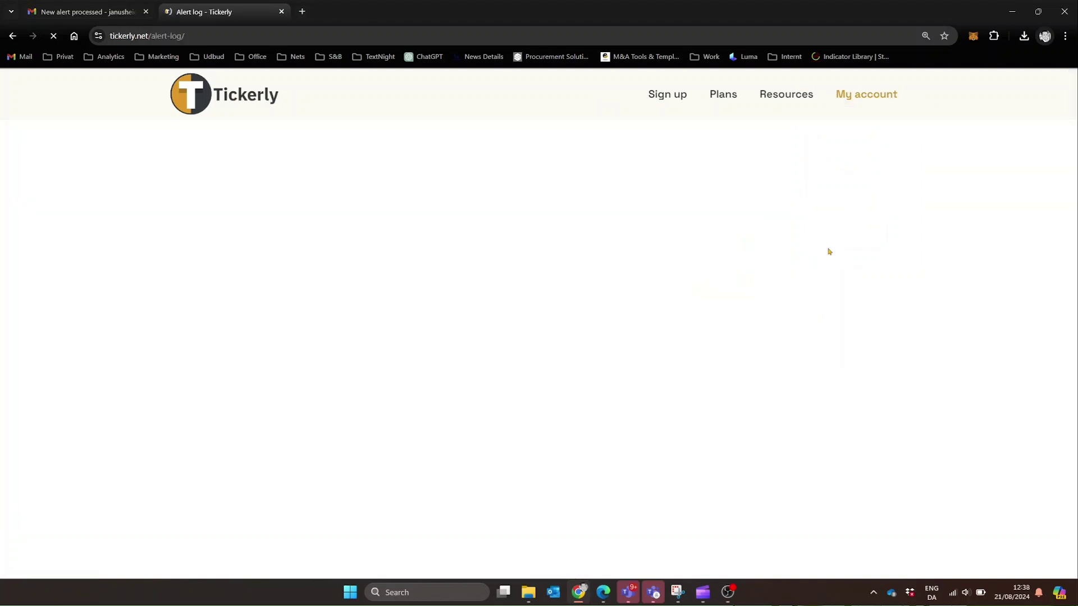